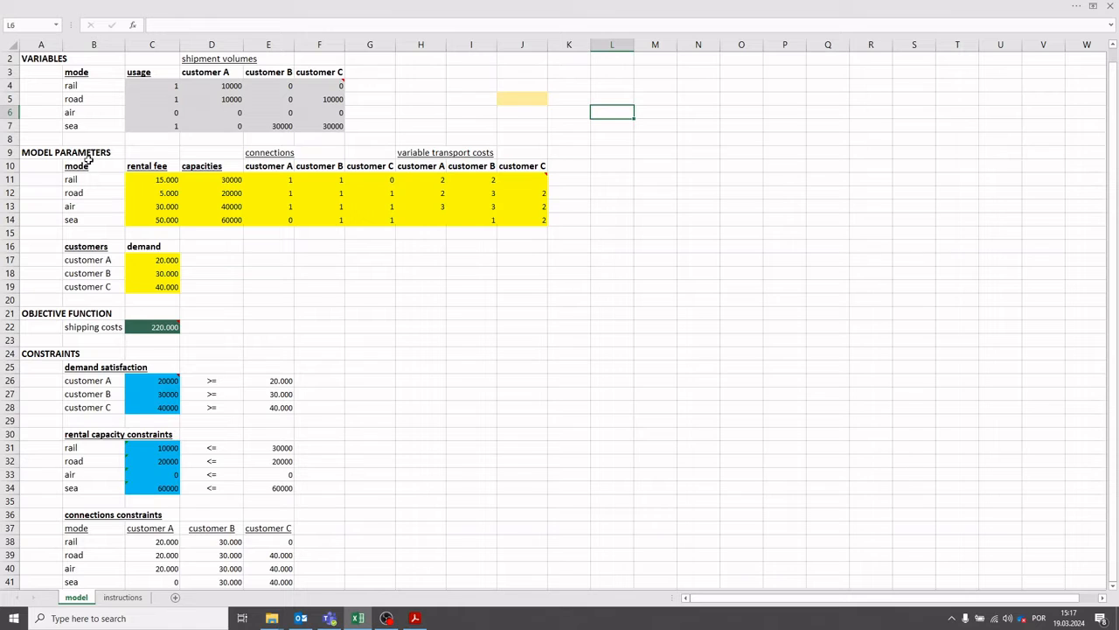
Review the transport modes in B11:B14 together with their rental fees in C11:C14 and capacities in D11:D14
left_click_drag(111, 180, 107, 213)
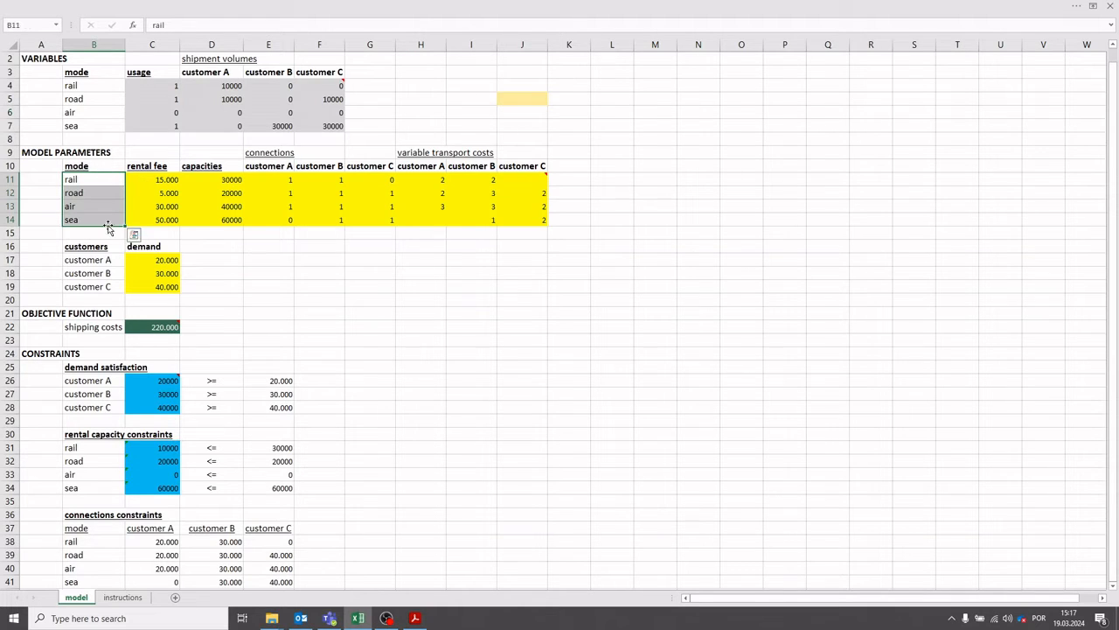
left_click(141, 201)
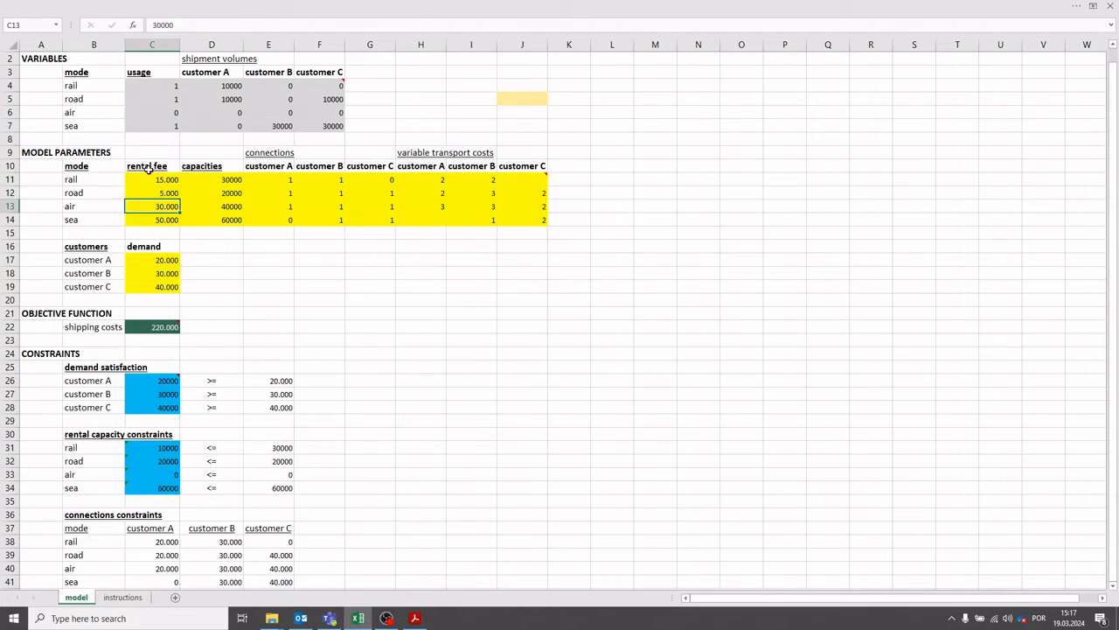
left_click_drag(151, 179, 150, 216)
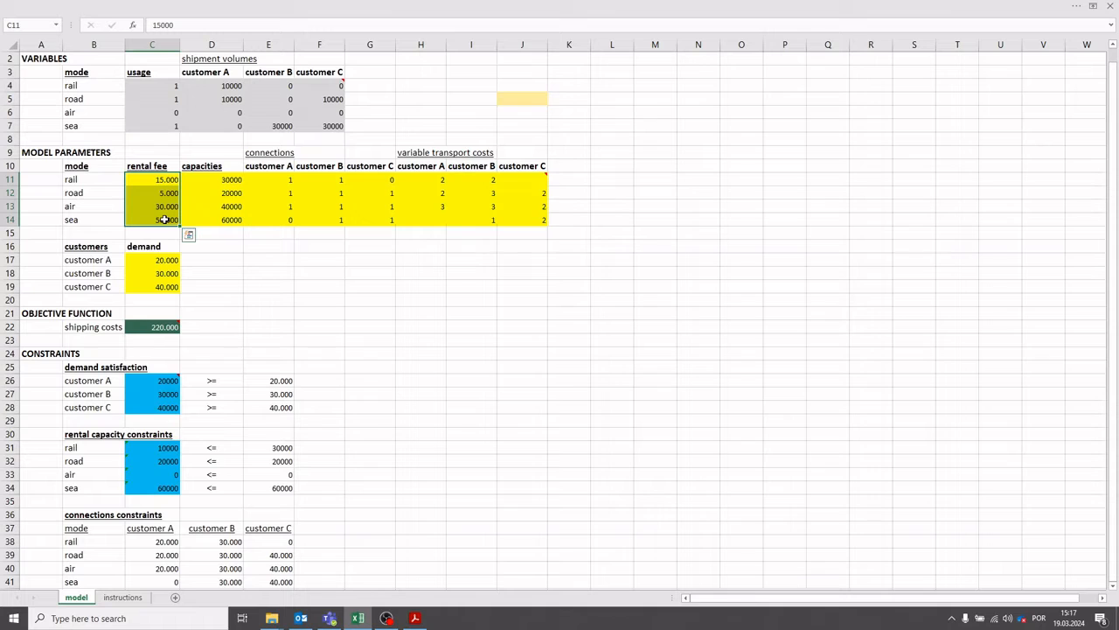
left_click_drag(214, 181, 220, 222)
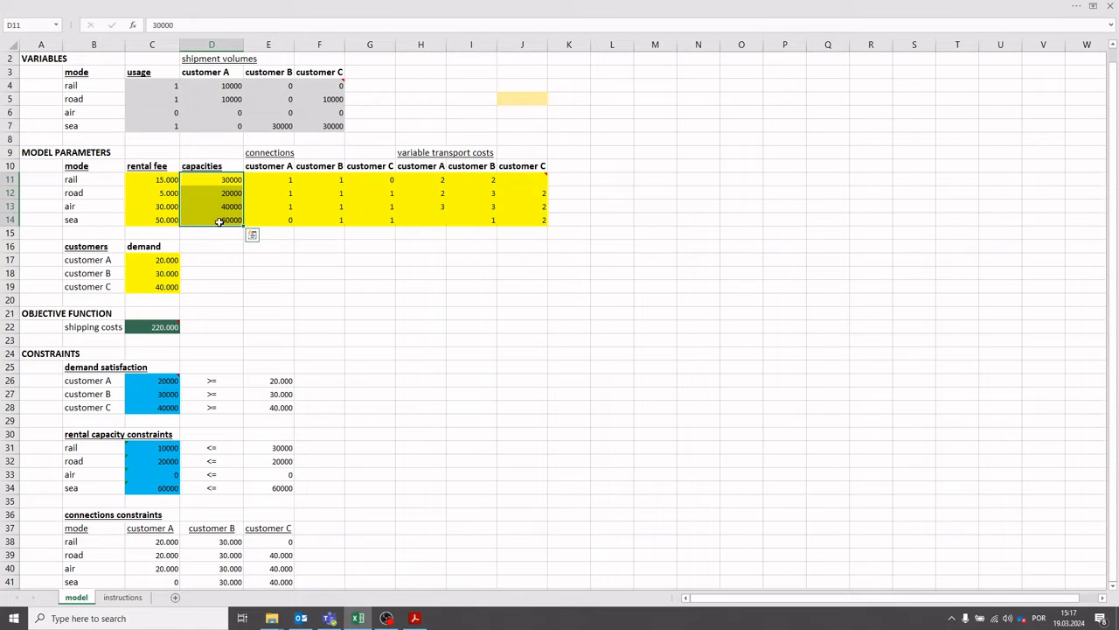
Examine the connections matrix in E11:G14, checking the sea entry for customer A and the rail entry for customer C
left_click_drag(262, 181, 364, 220)
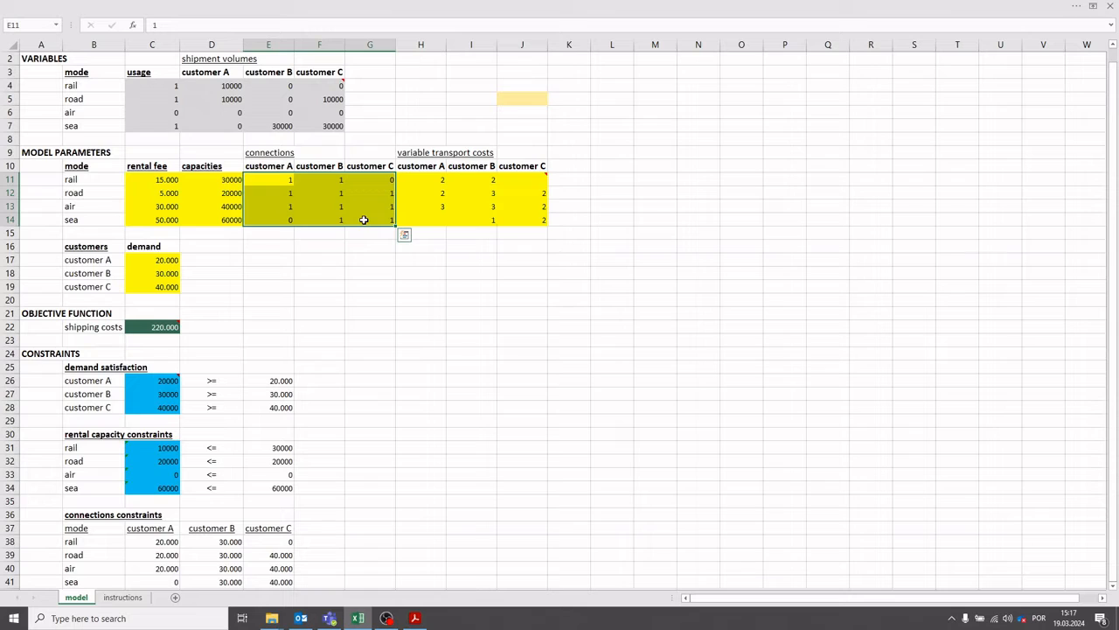
left_click(284, 168)
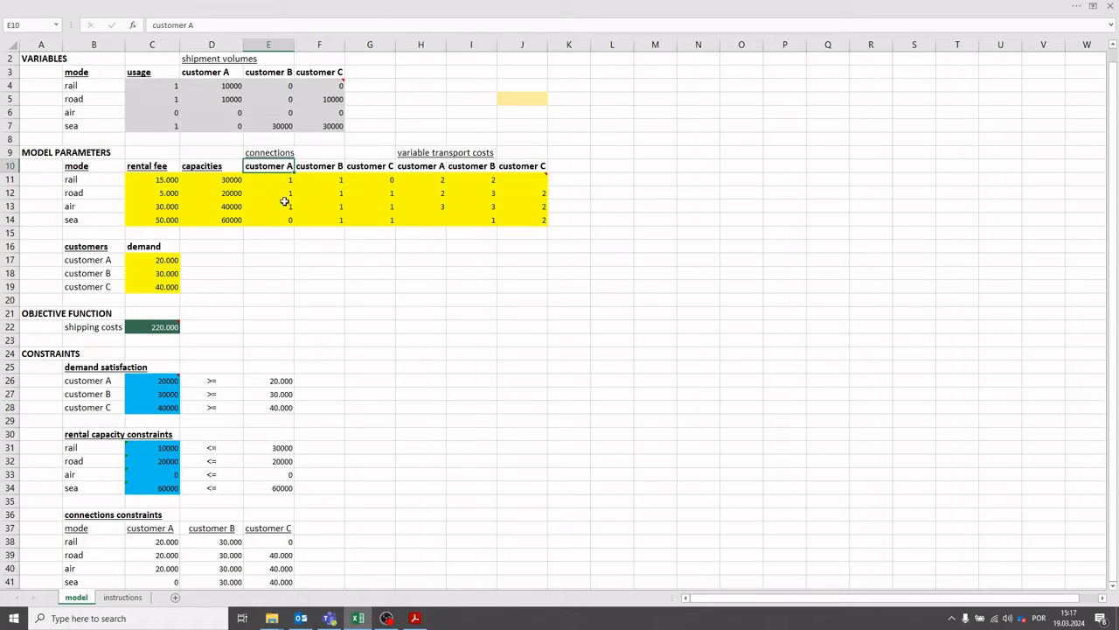
left_click(284, 222)
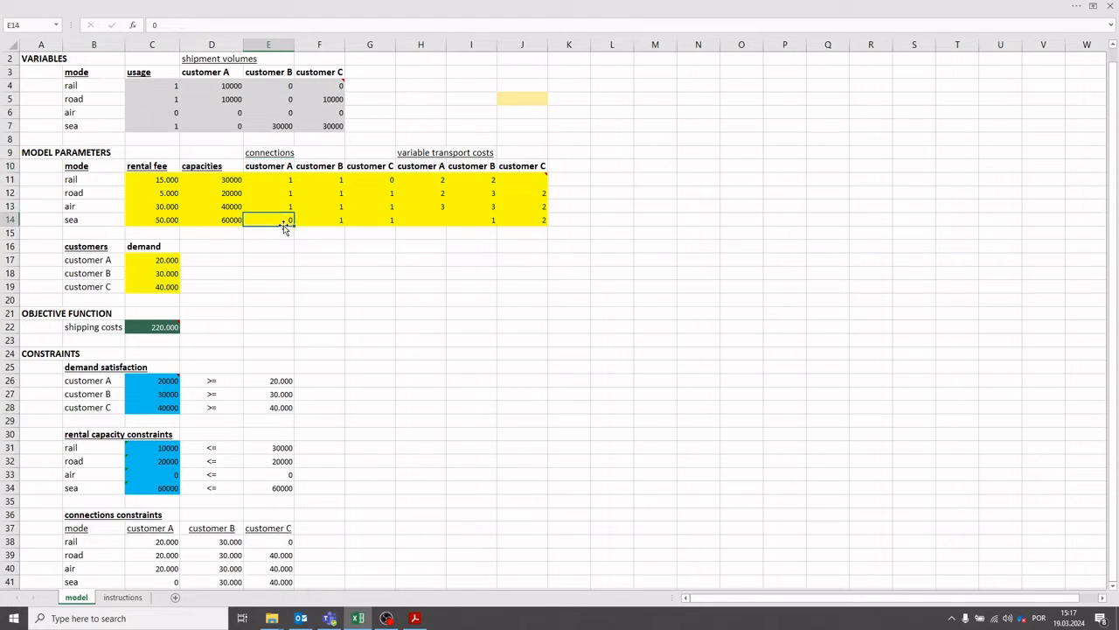
left_click(380, 189)
left_click(381, 177)
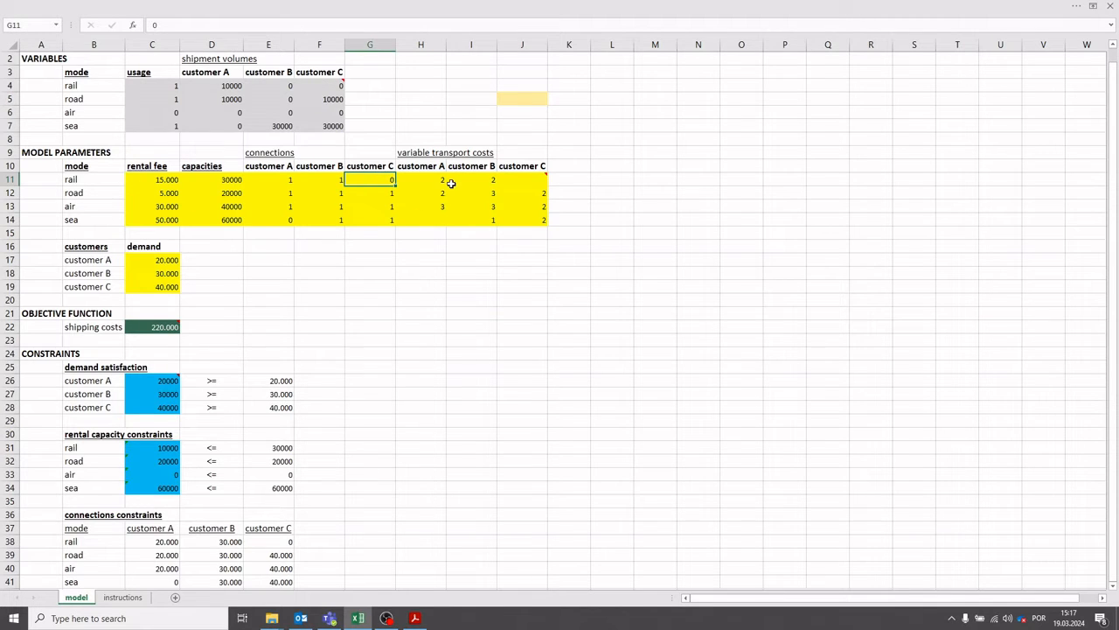
Examine the variable transport costs in H11:J14 and the customer demands in C17:C19
left_click_drag(432, 183, 523, 222)
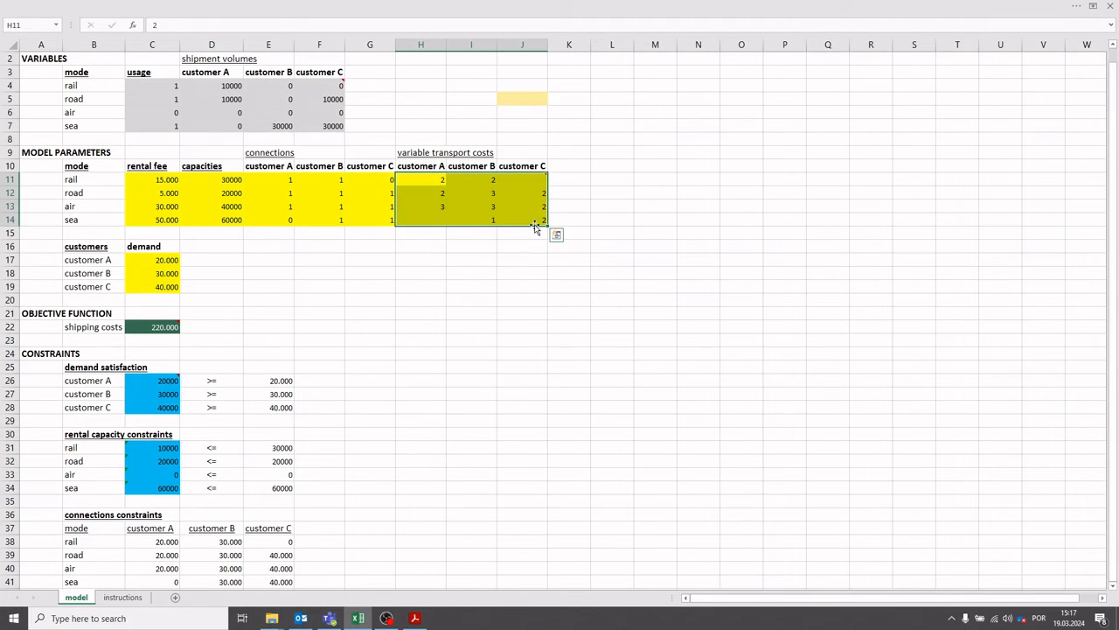
left_click_drag(430, 181, 544, 224)
left_click(435, 181)
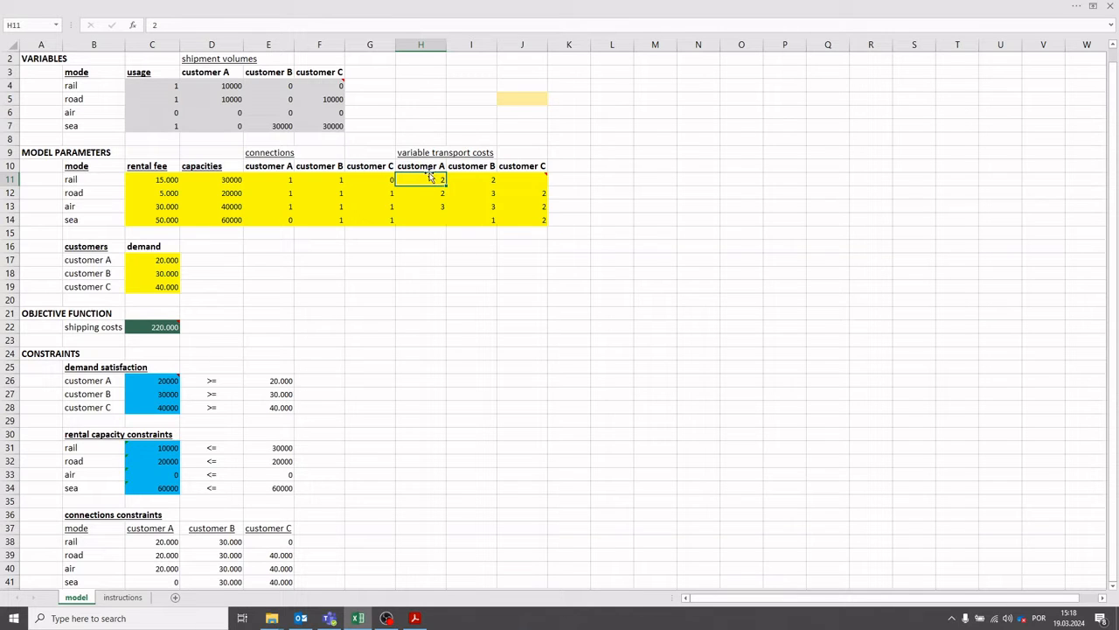
left_click(170, 274)
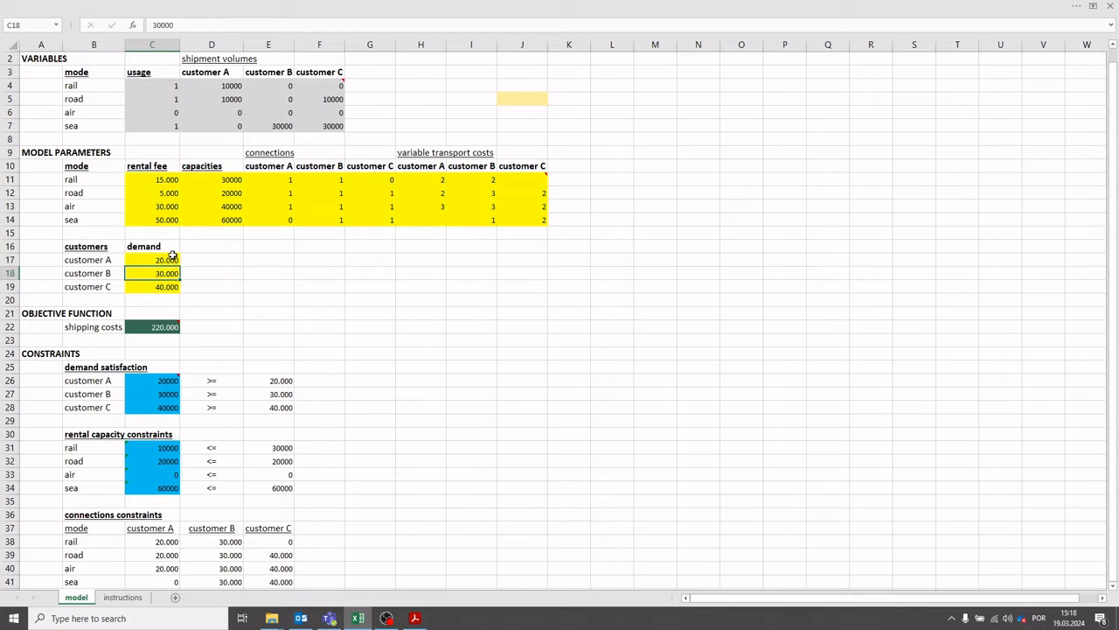
left_click_drag(172, 255, 171, 280)
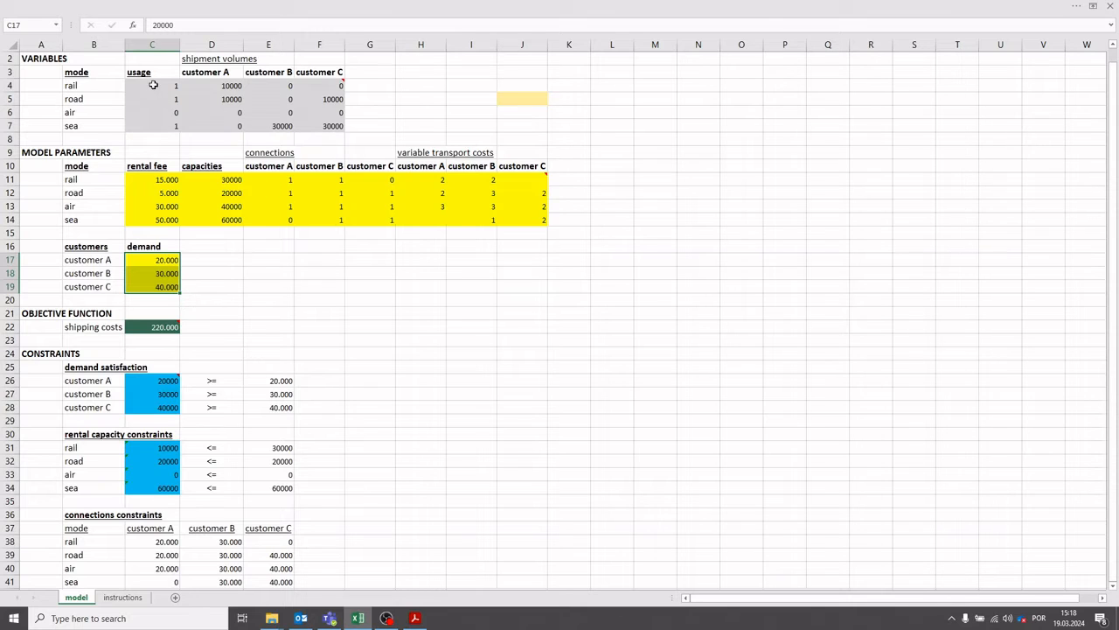
Examine the decision variables in C4:F7 and the ranges referenced by the shipping costs formula in C22
left_click_drag(155, 84, 322, 126)
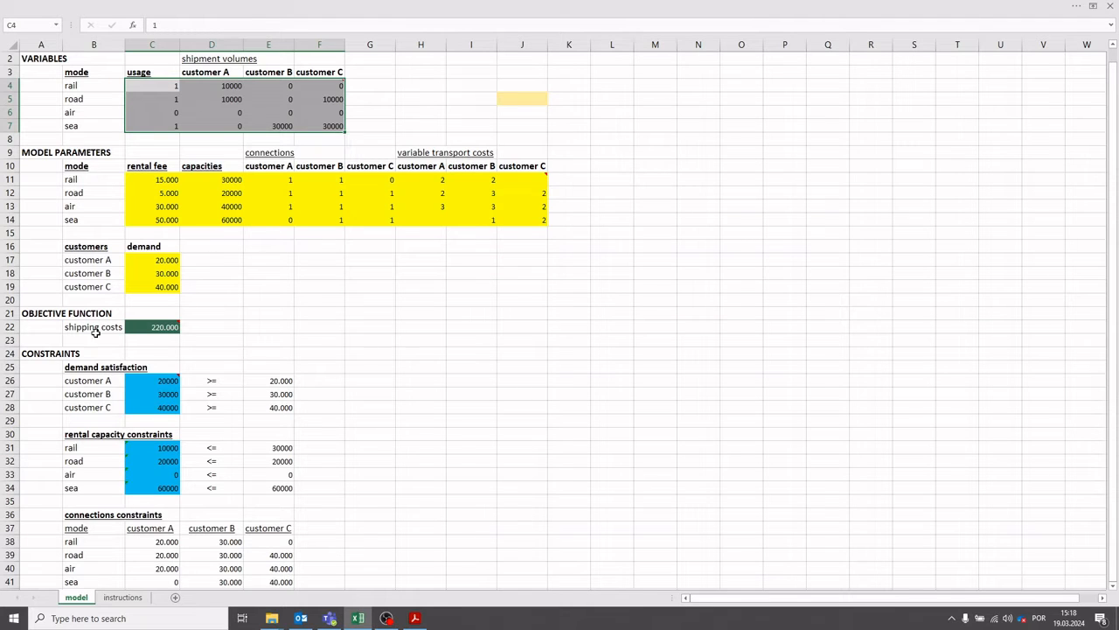
left_click(41, 313)
left_click(150, 327)
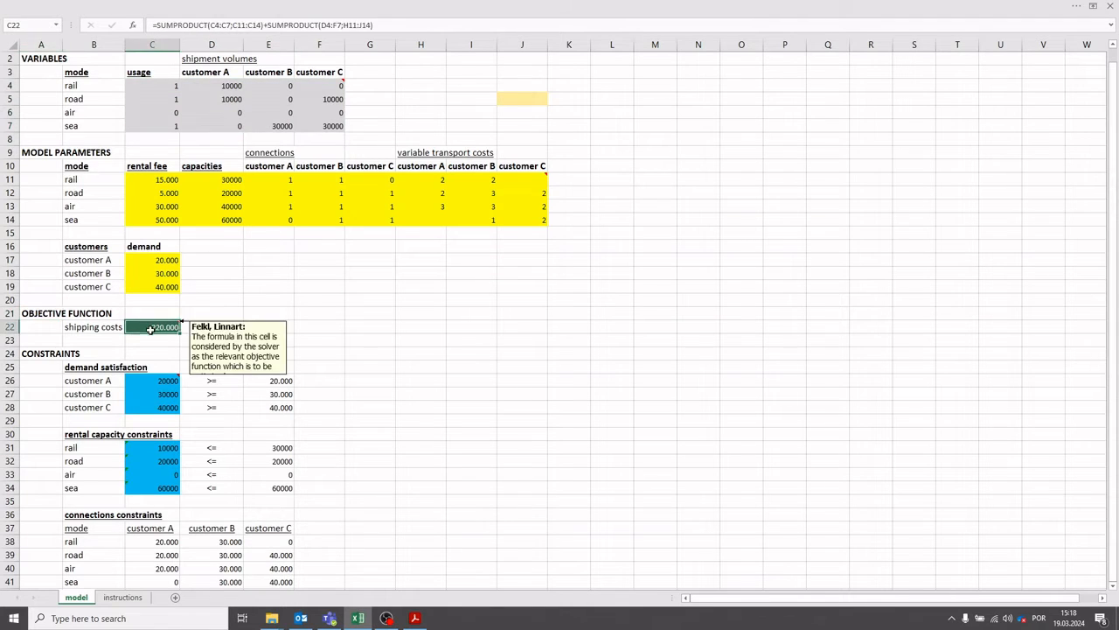
left_click(249, 313)
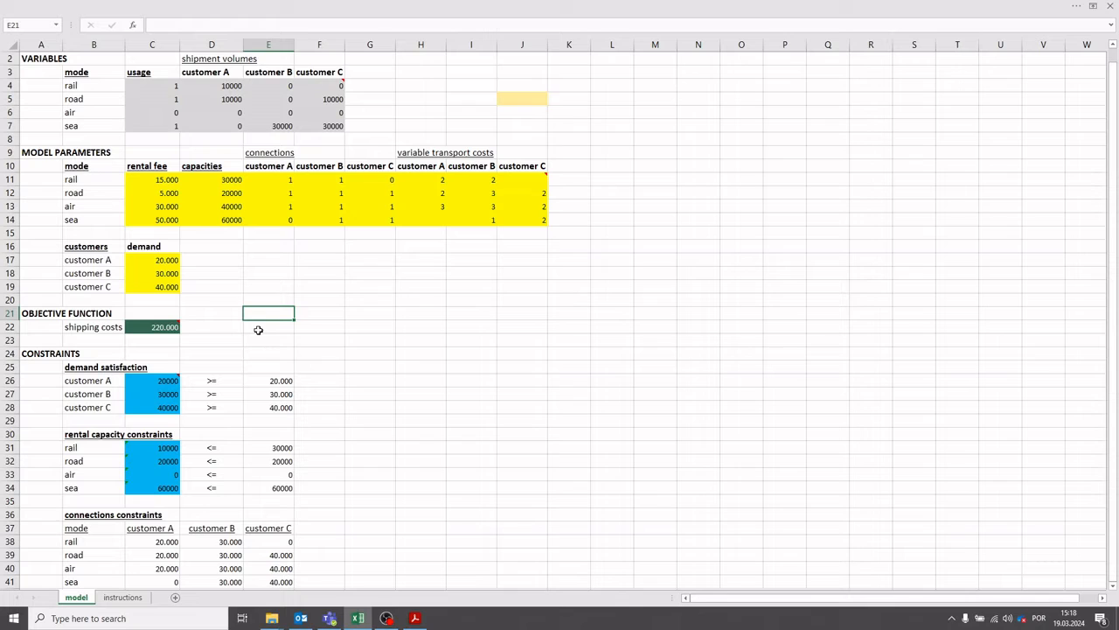
double_click(165, 327)
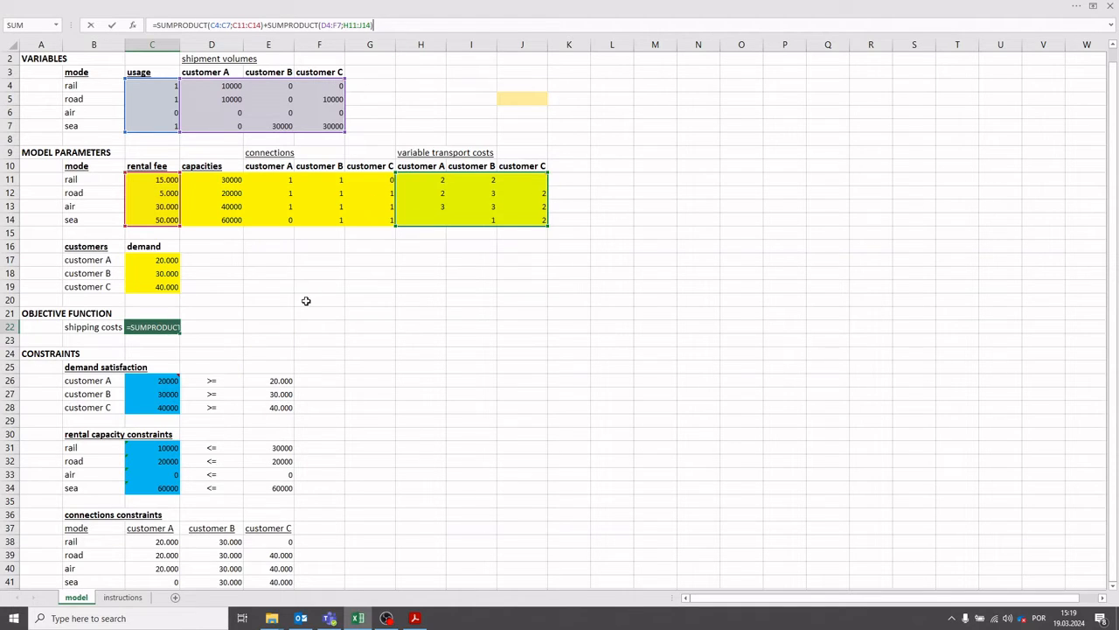
left_click(187, 326)
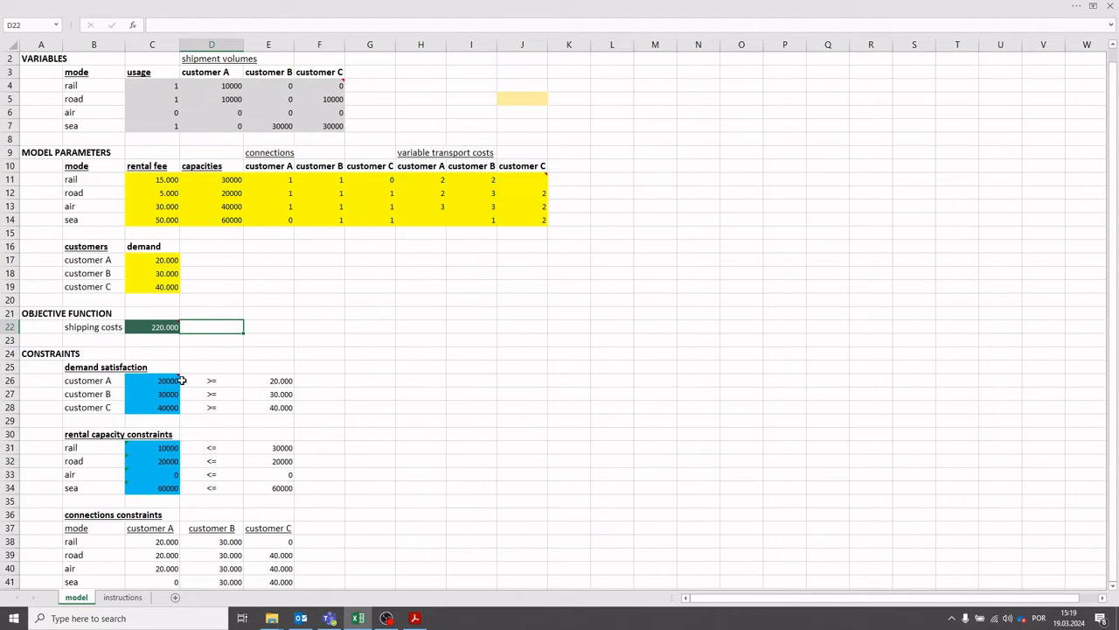
Look through the constraints section, from its heading in row 24 down past the connections constraints to row 43
mouse_move(177, 332)
key("Down")
key("Down")
key("Left")
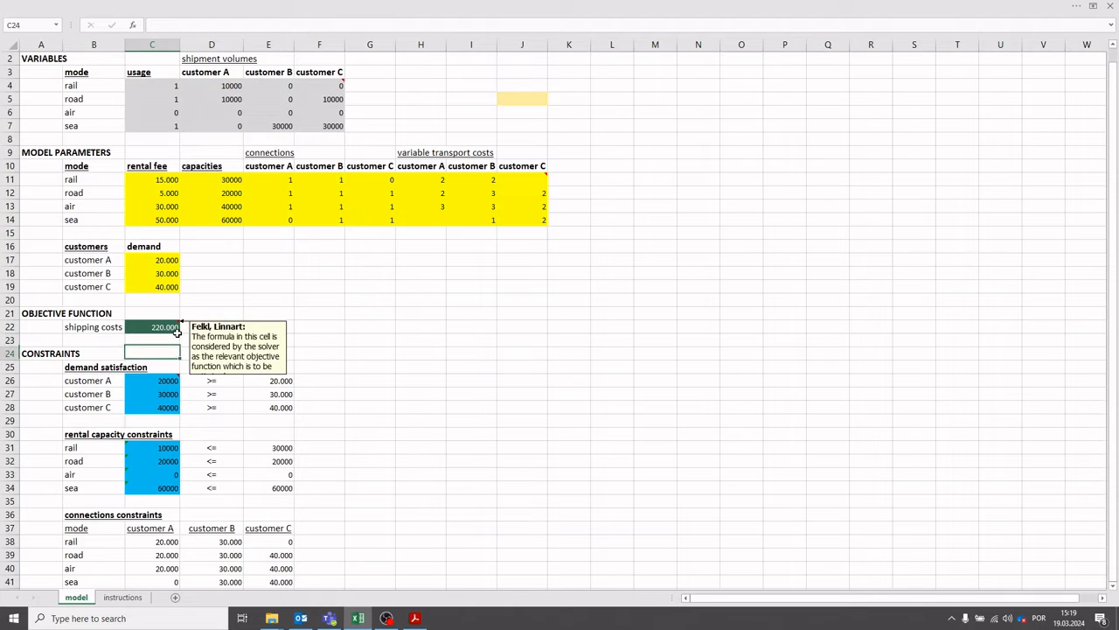
key("Left")
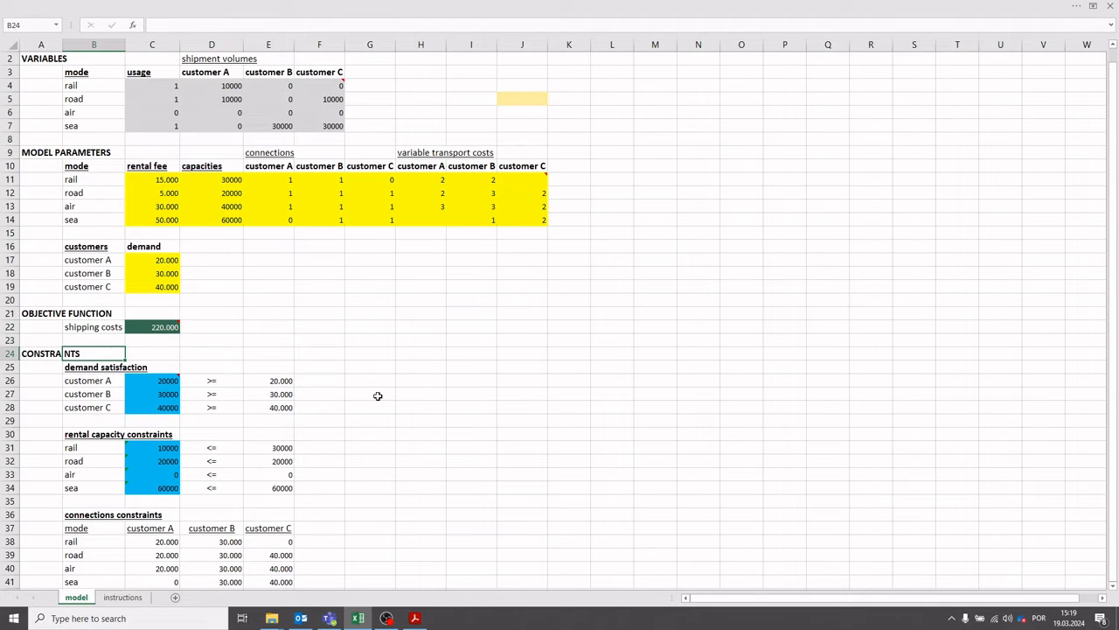
key("Down")
key("Down")
key("Down")
key("Down")
key("Down")
key("Down")
key("Down")
key("Down")
key("Down")
key("Down")
key("Down")
key("Down")
key("Down")
key("Down")
key("Down")
key("Down")
key("Down")
key("Down")
key("Down")
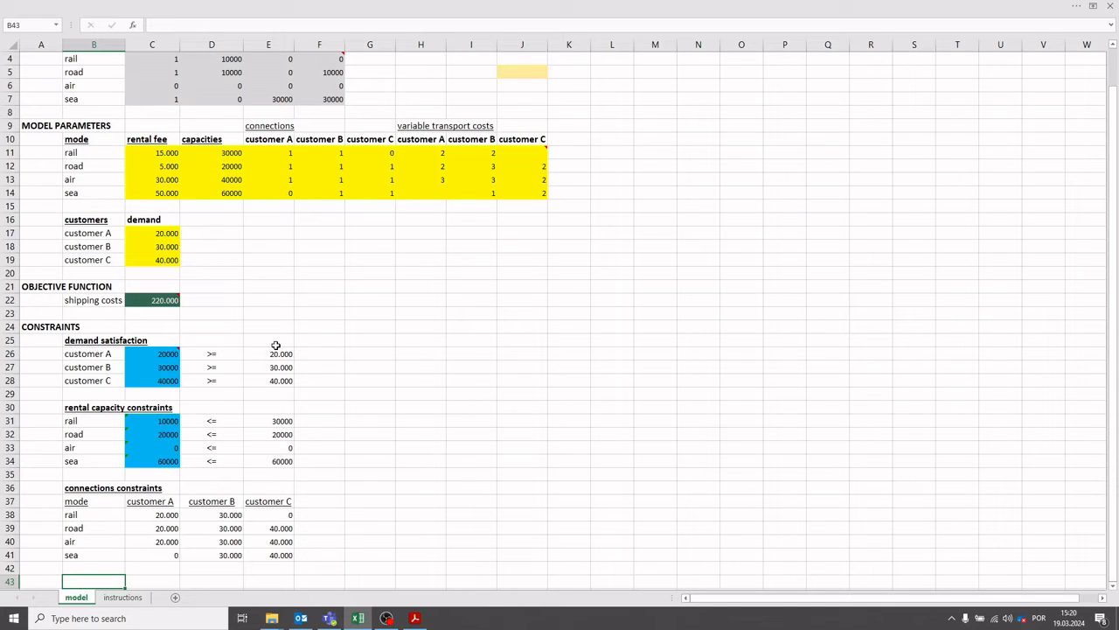
Inspect the customer A demand satisfaction formula in C26 and the shipment volumes it references
left_click(140, 353)
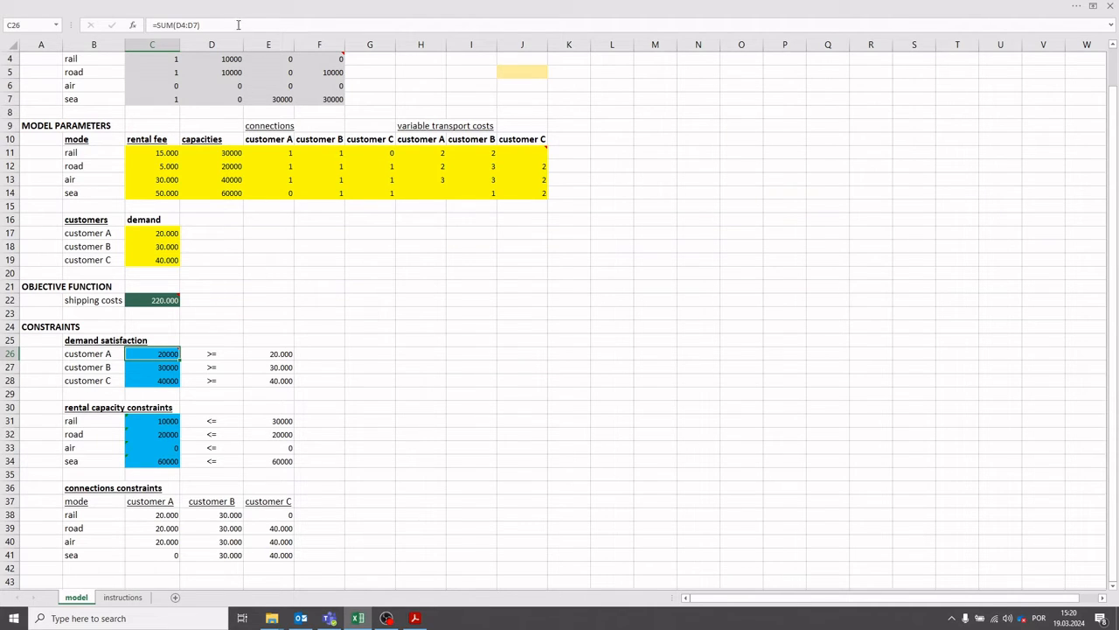
left_click(238, 25)
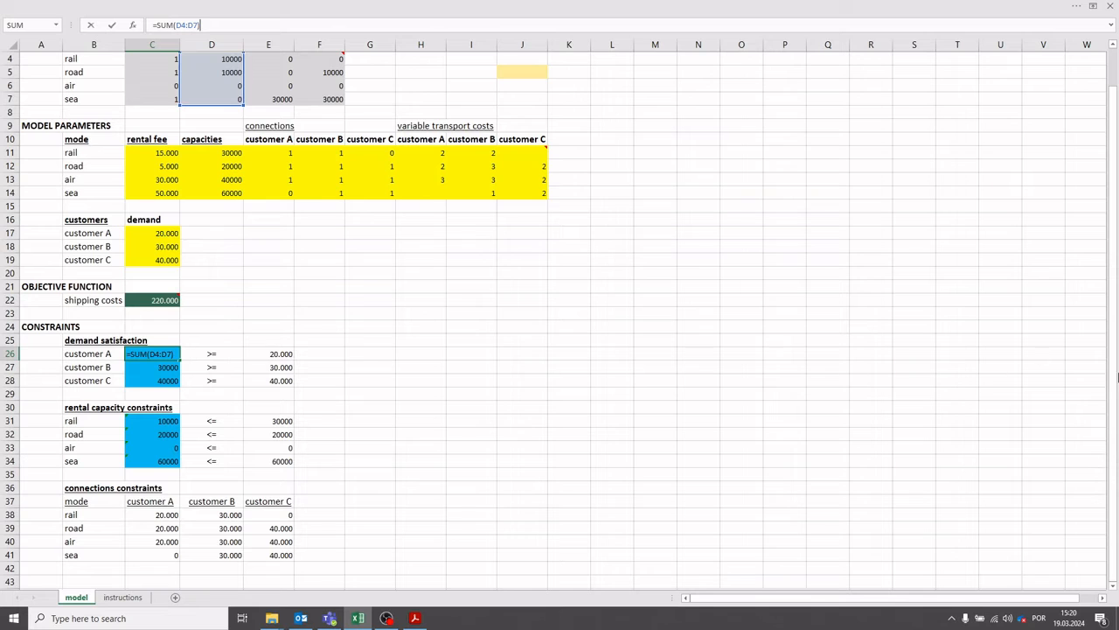
left_click_drag(1115, 369, 1115, 344)
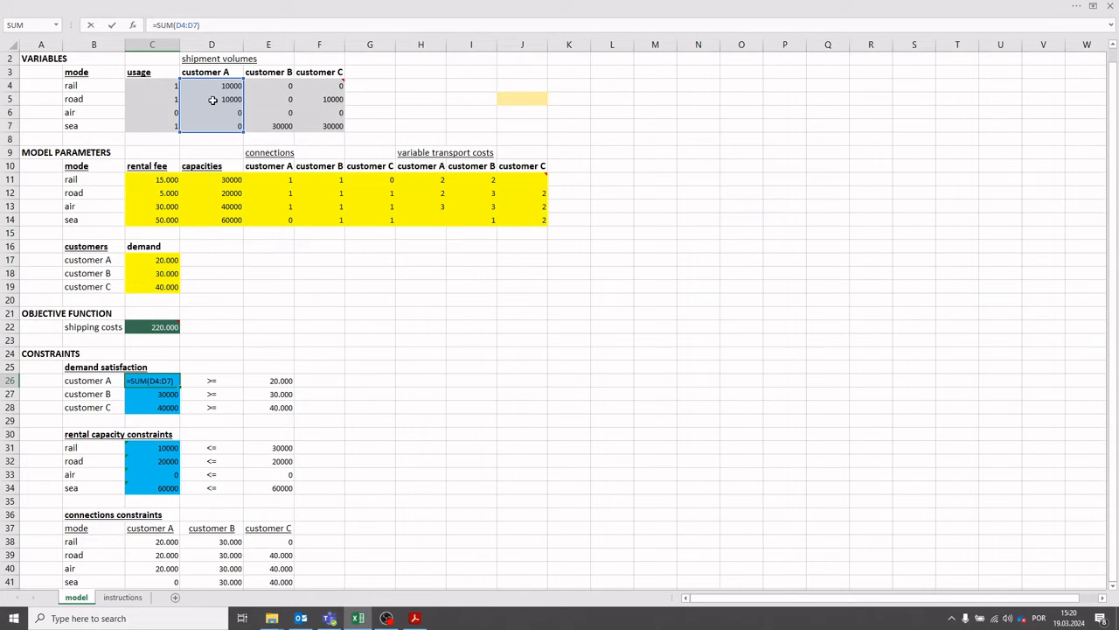
key("Tab")
key("Tab")
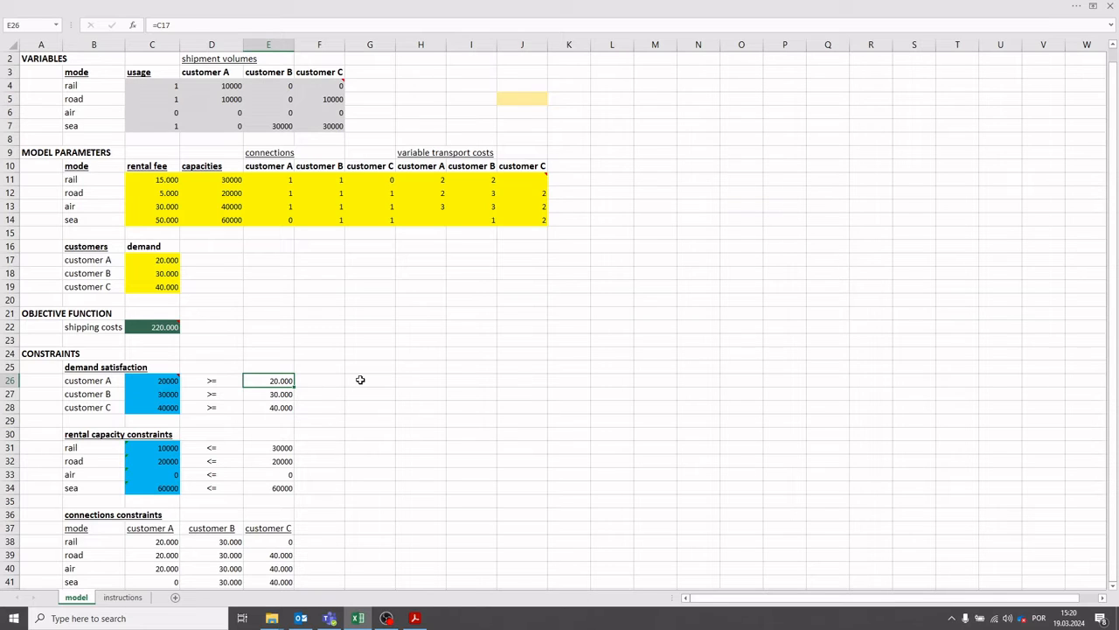
Check the comparison sign in D26 and trace the customer A demand reference in E26
left_click(225, 384)
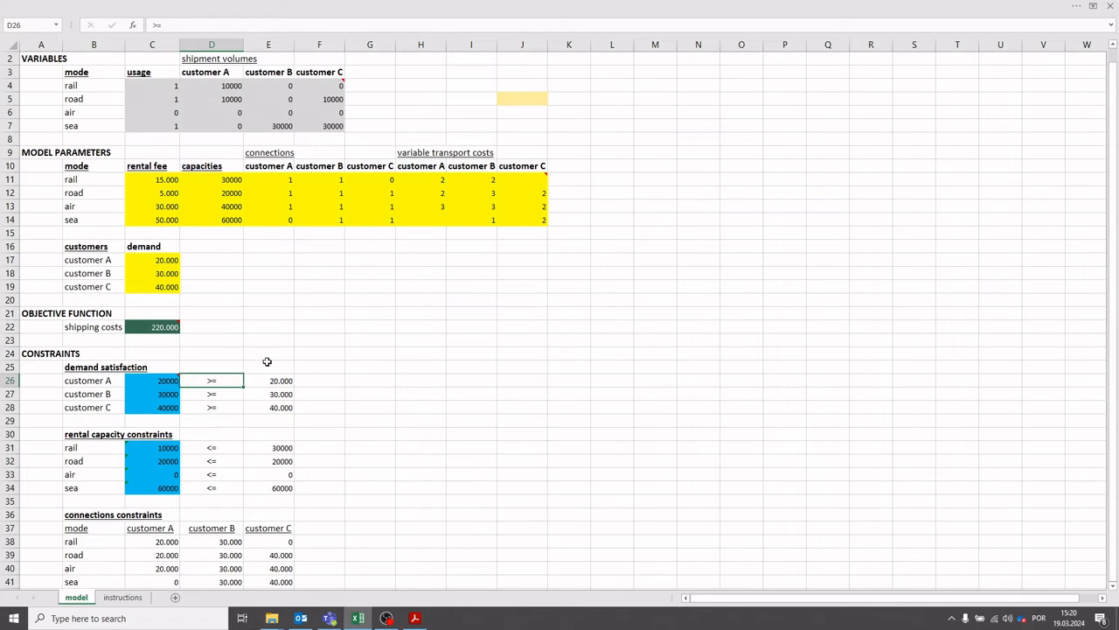
mouse_move(174, 381)
left_click(270, 382)
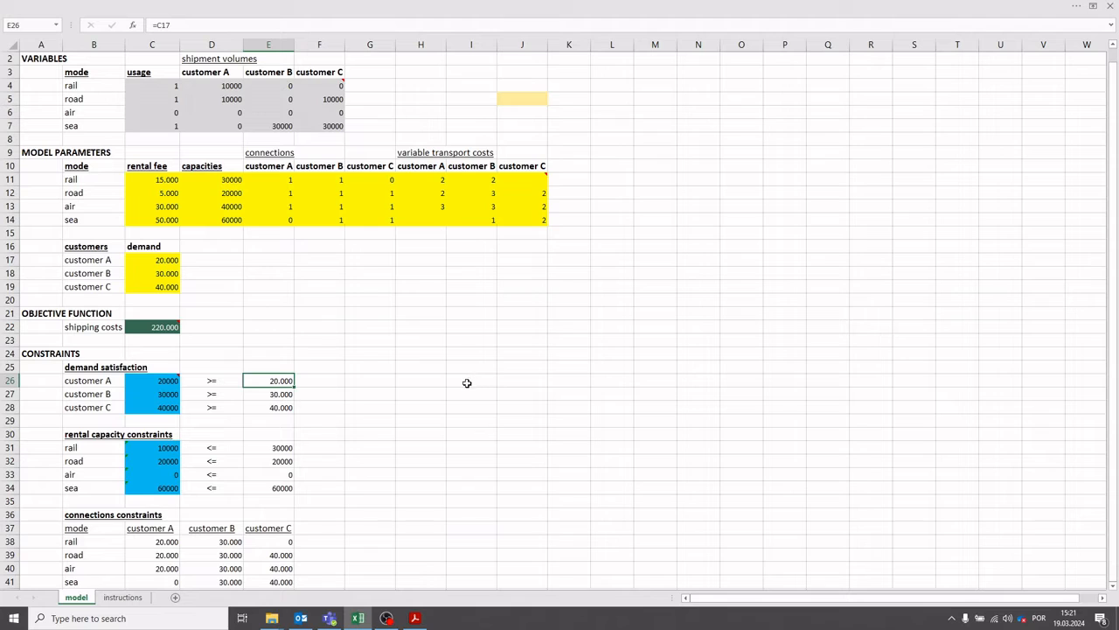
left_click(214, 26)
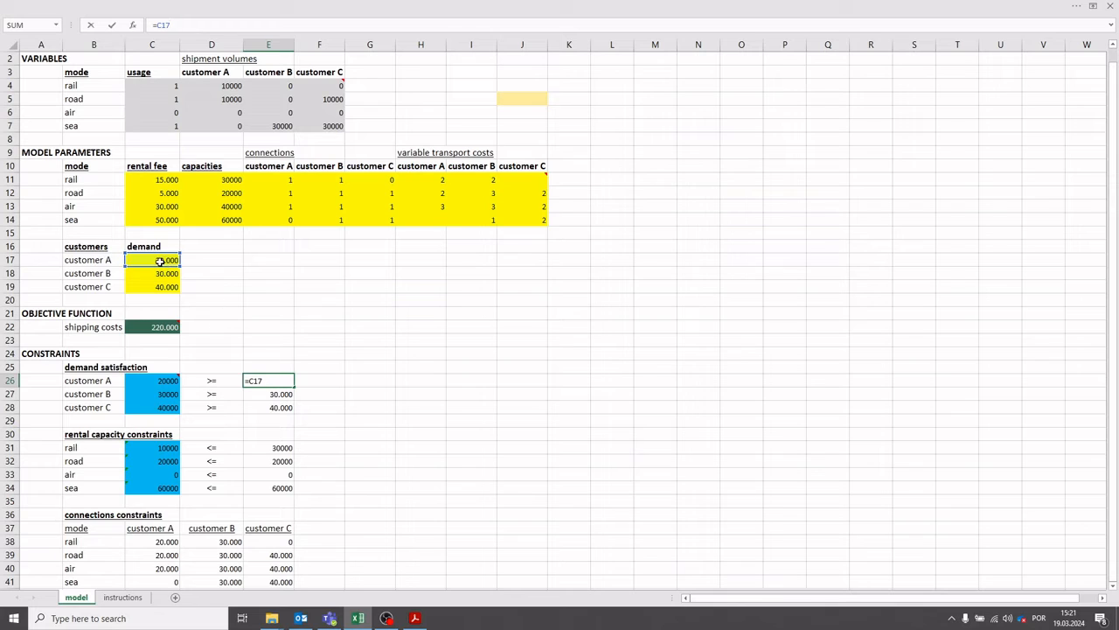
key("Tab")
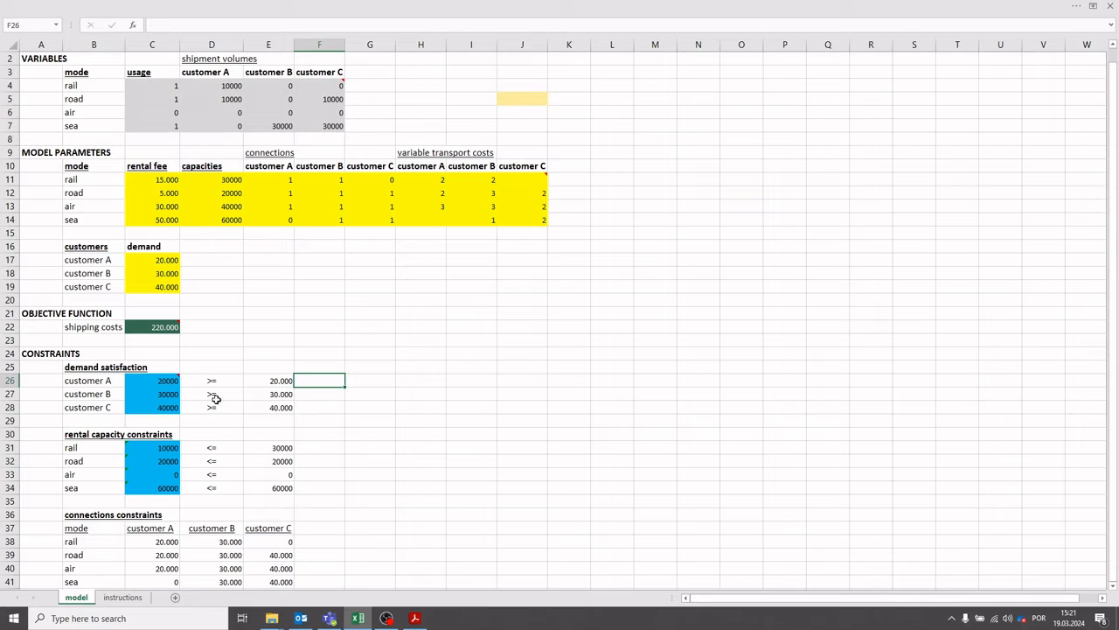
Go to the rental capacity constraints and look at the rail row's comparison sign in D31
mouse_move(148, 382)
mouse_move(142, 325)
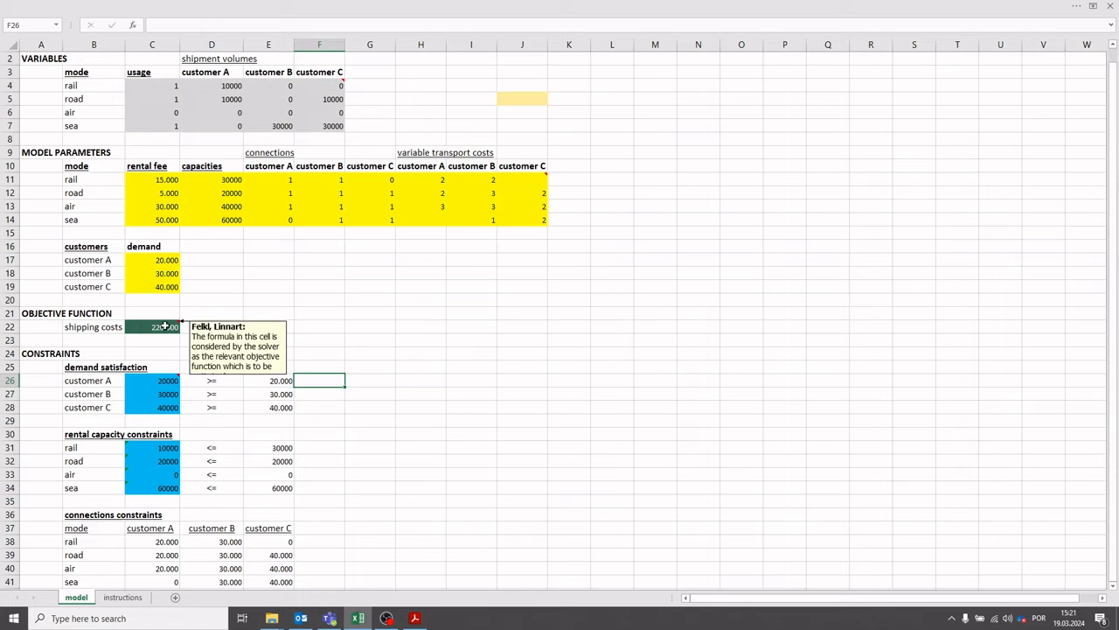
key("Down")
key("Left")
key("Left")
key("Down")
key("Down")
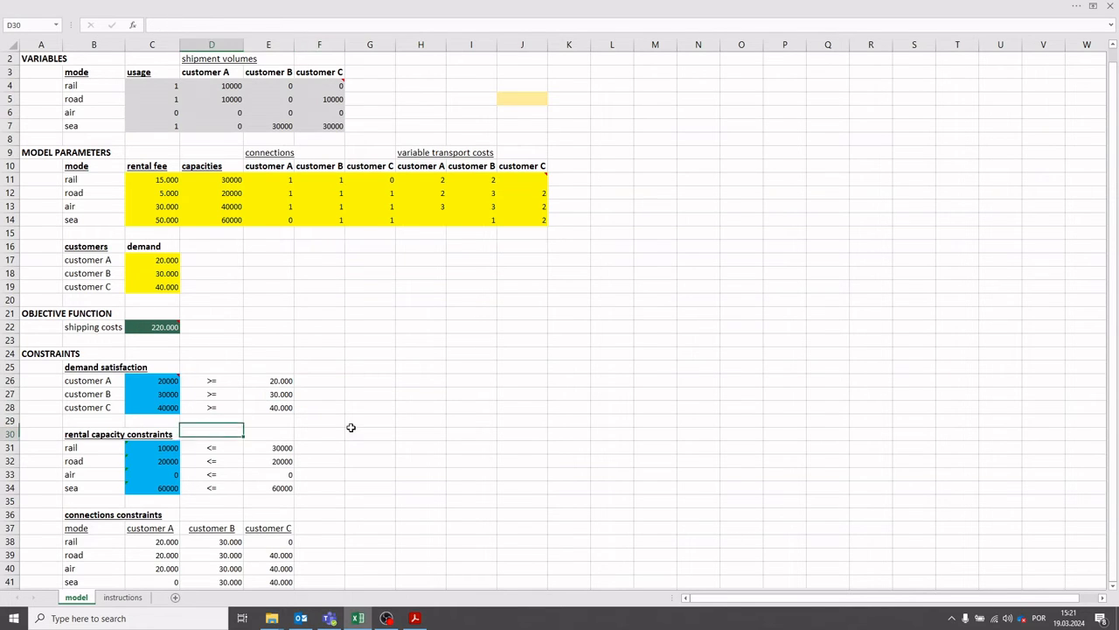
key("Down")
key("Down")
key("Left")
key("Right")
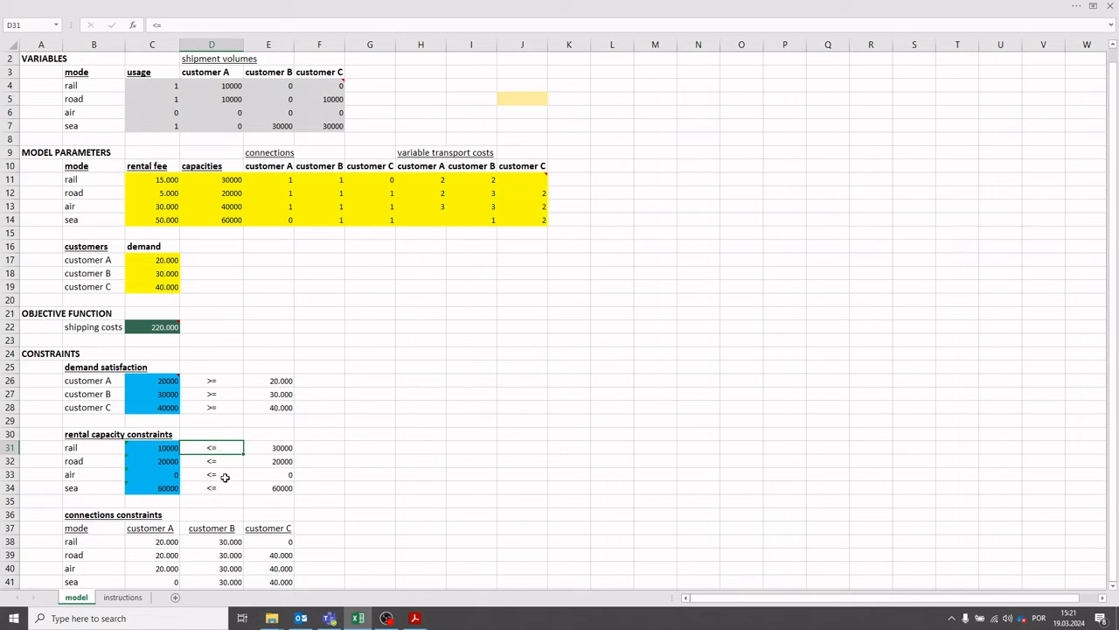
Inspect the rail row's total shipment formula in C31 and trace the shipment volumes D4:F4 it sums
left_click(174, 448)
left_click(244, 24)
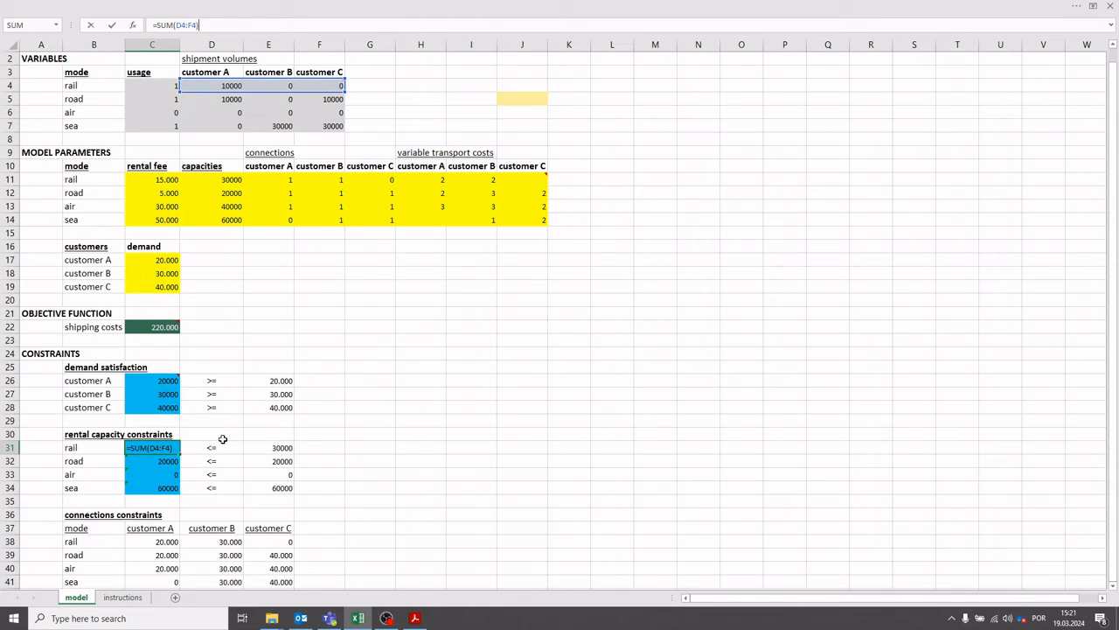
key("Tab")
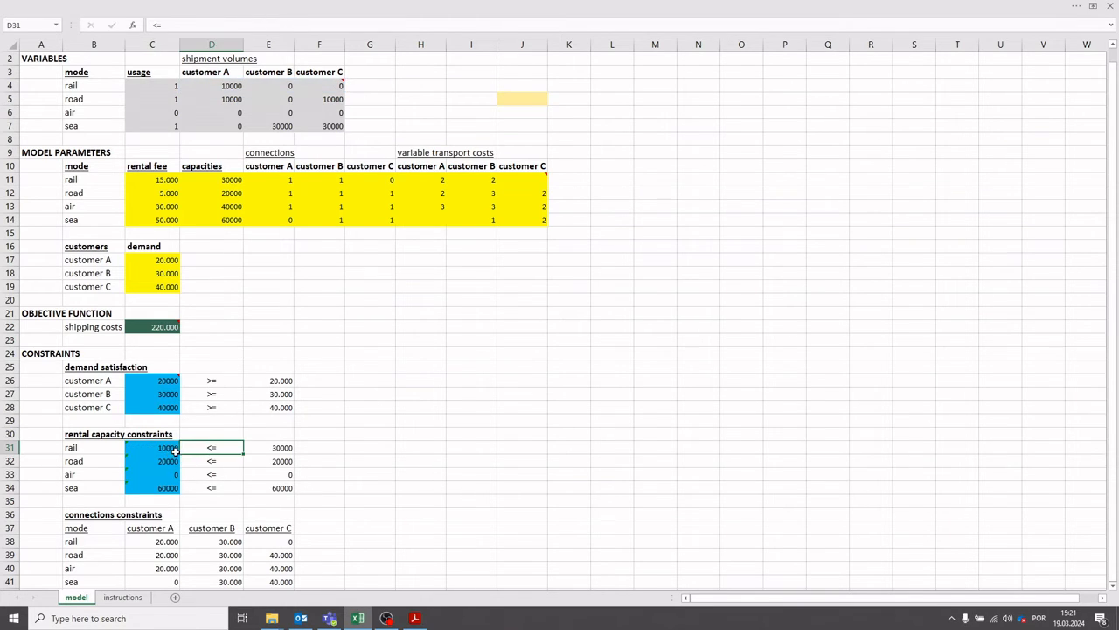
Inspect the rail capacity limit formula in E31 and trace its references to rail usage C4 and capacity D11
left_click(265, 449)
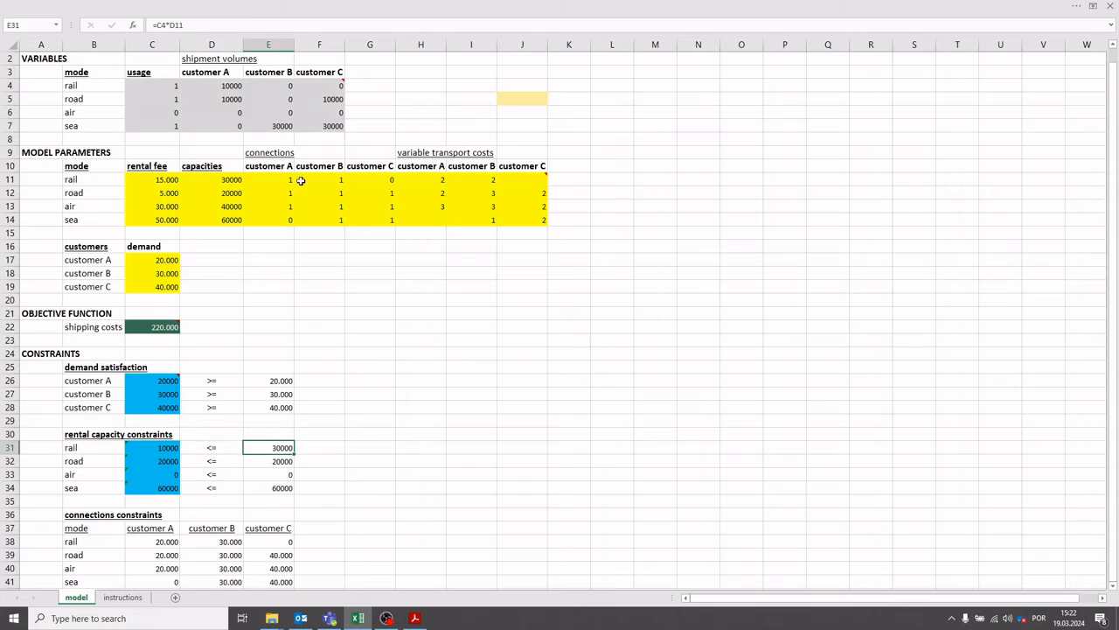
left_click(261, 23)
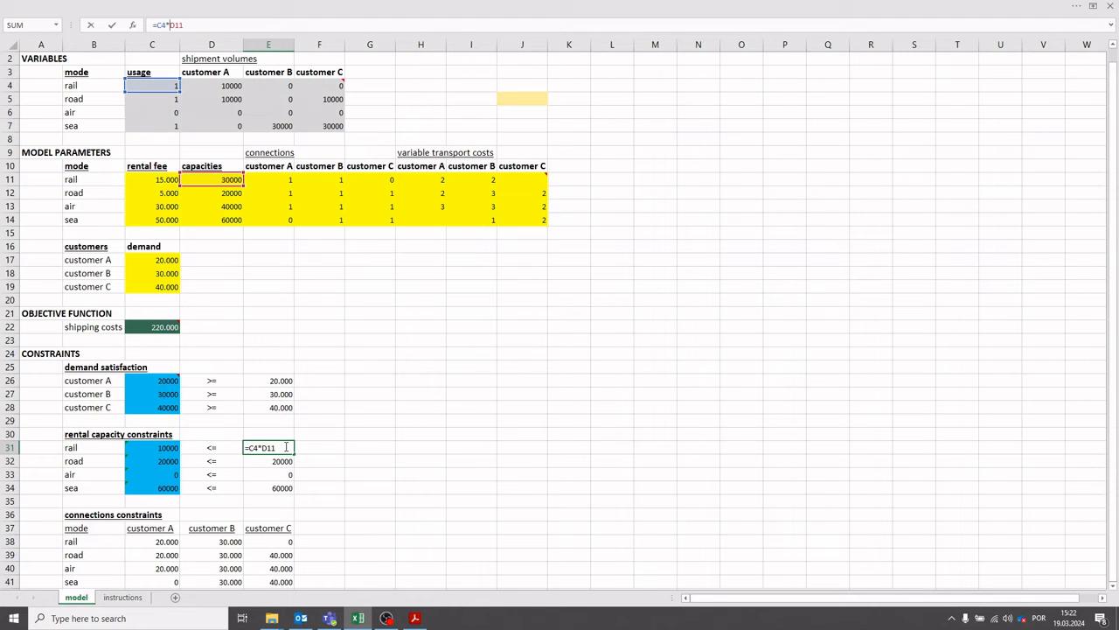
key("Return")
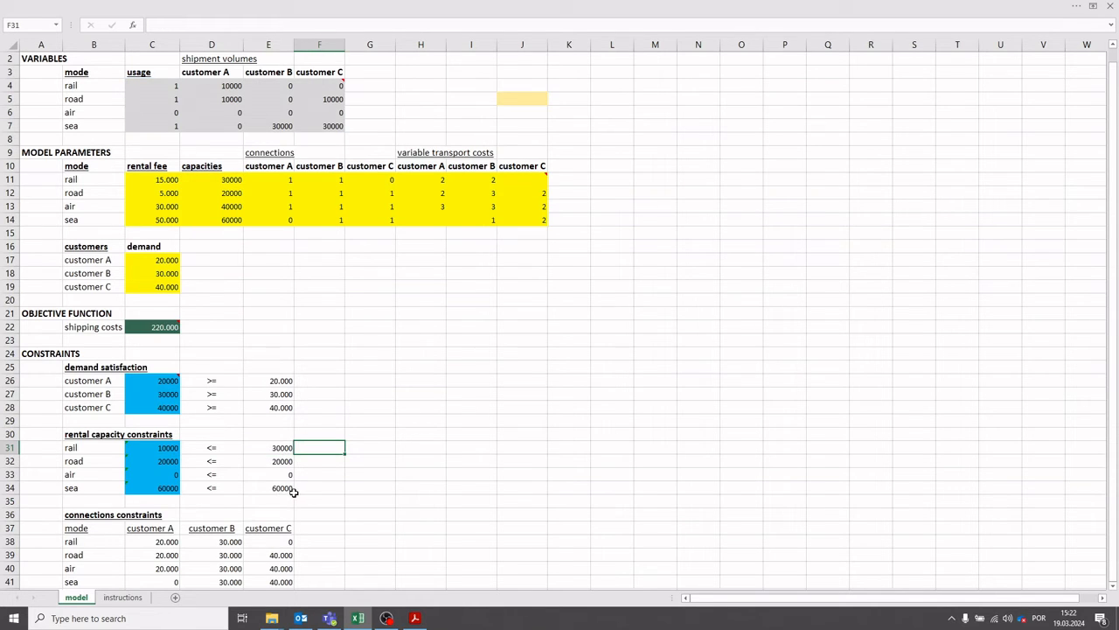
Go down past the connections constraints to row 43 and examine the connections parameters in E11:G14
key("Down")
key("Down")
key("Down")
key("Down")
key("Down")
key("Down")
key("Down")
key("Down")
key("Down")
key("Down")
key("Down")
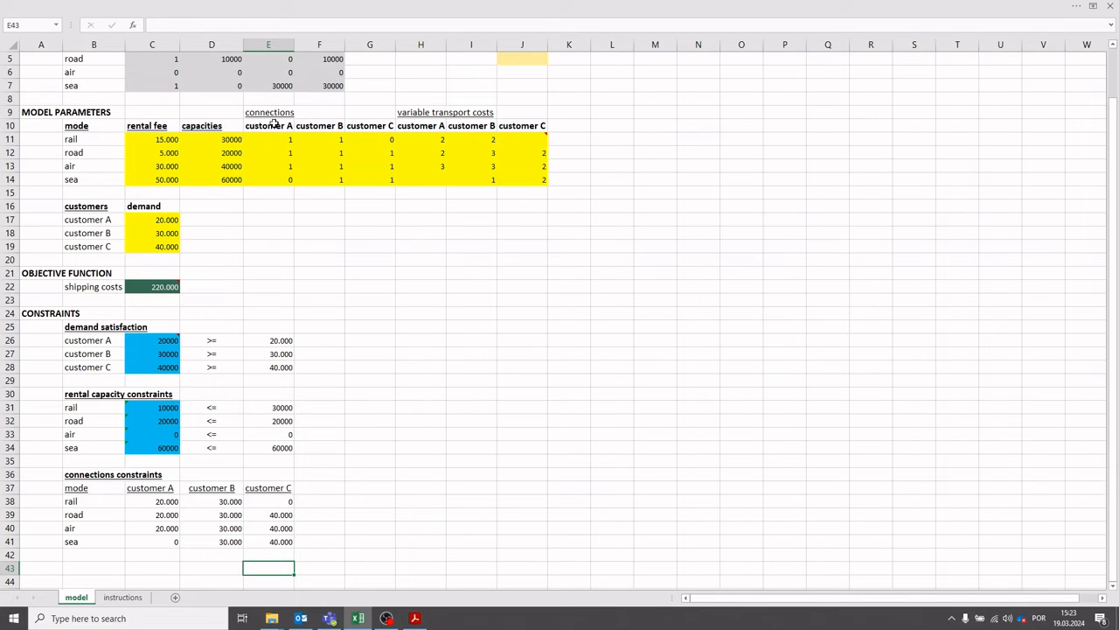
left_click_drag(274, 136, 370, 177)
left_click(353, 214)
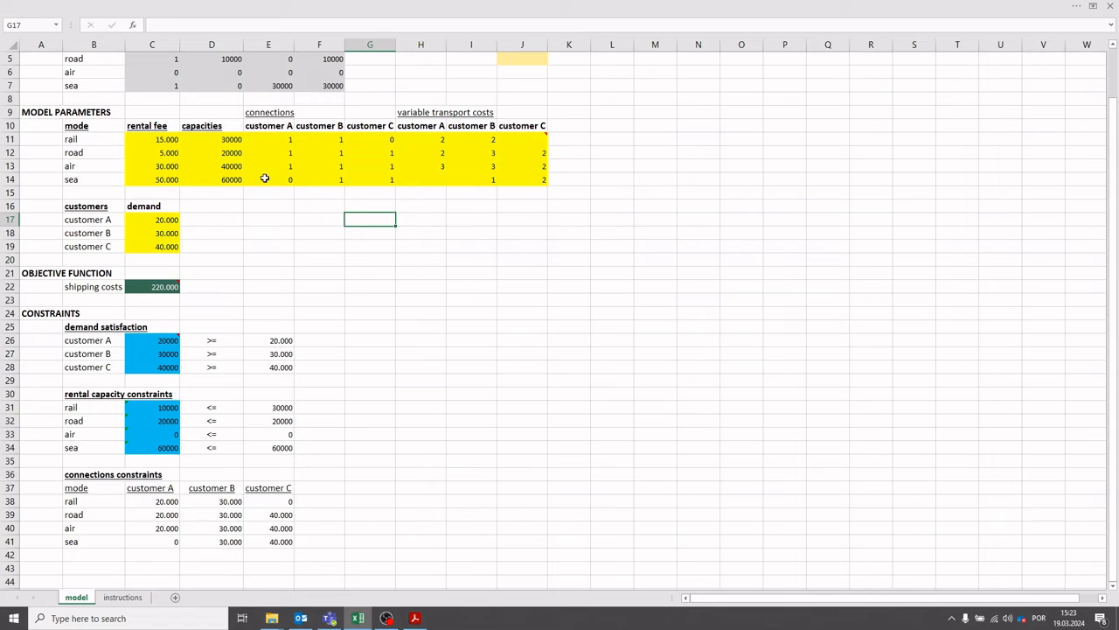
Trace the sea connection formula for customer A in C41, then look across the row's customer B and C cells
left_click(149, 536)
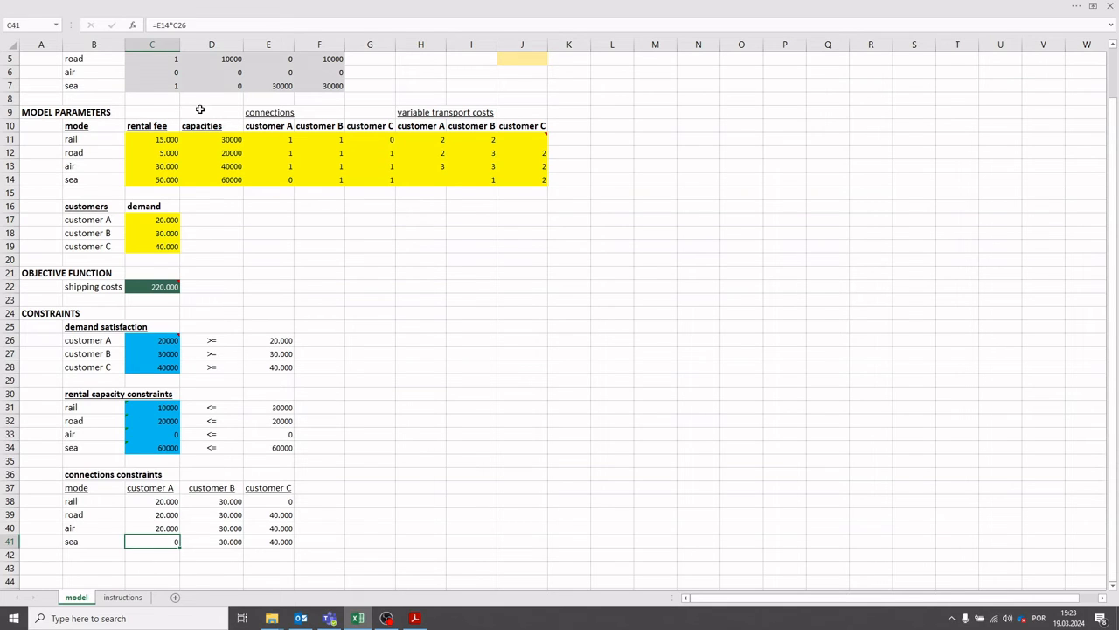
left_click(199, 26)
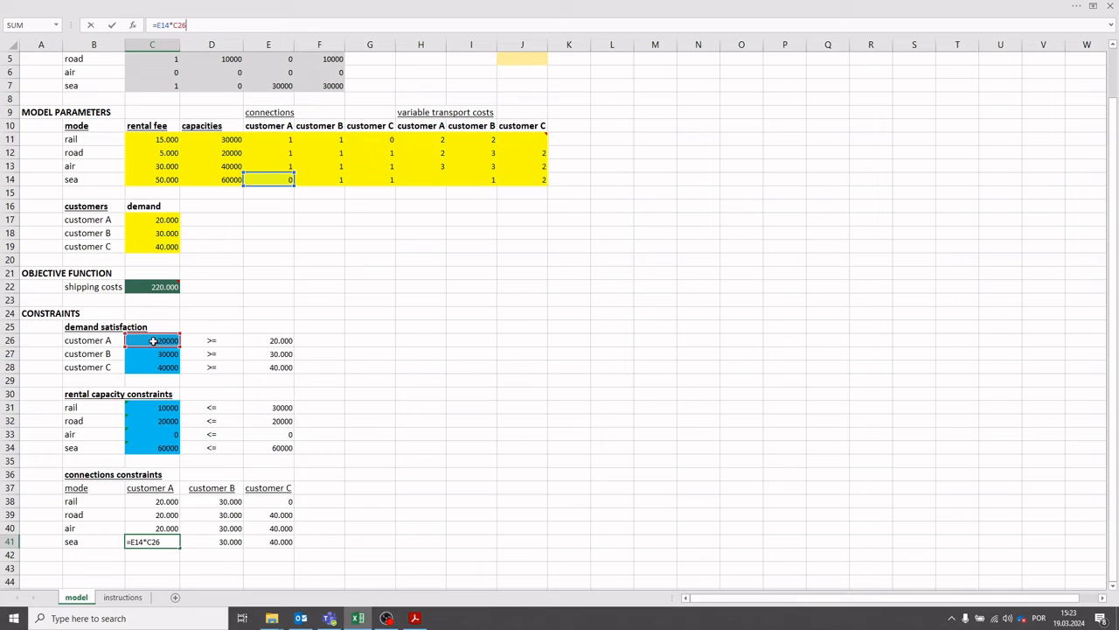
mouse_move(154, 343)
key("Tab")
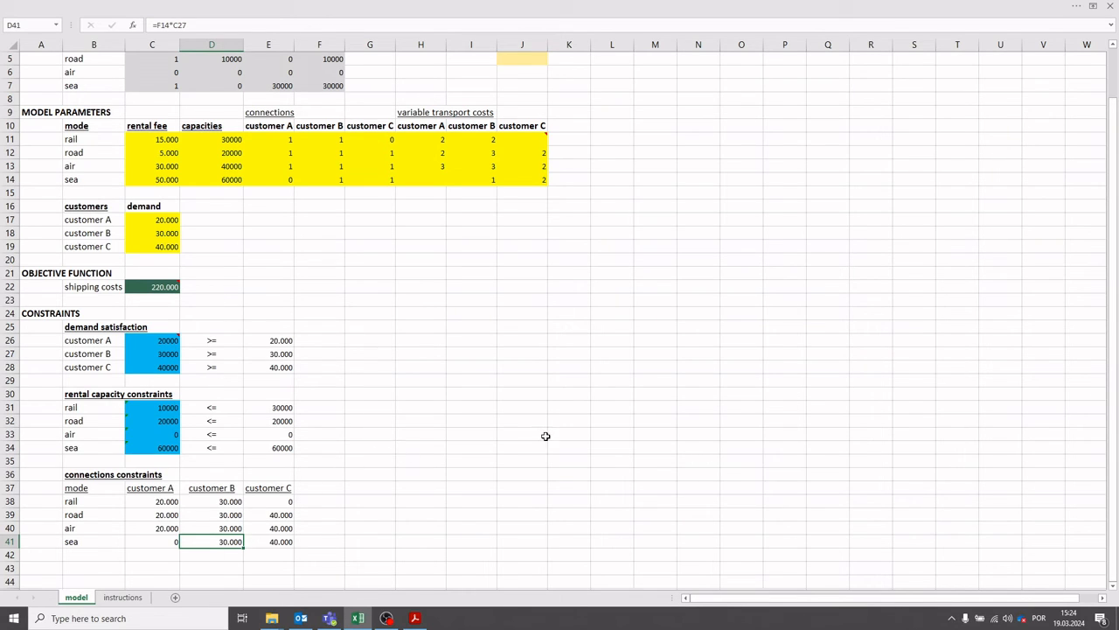
key("Right")
key("Right")
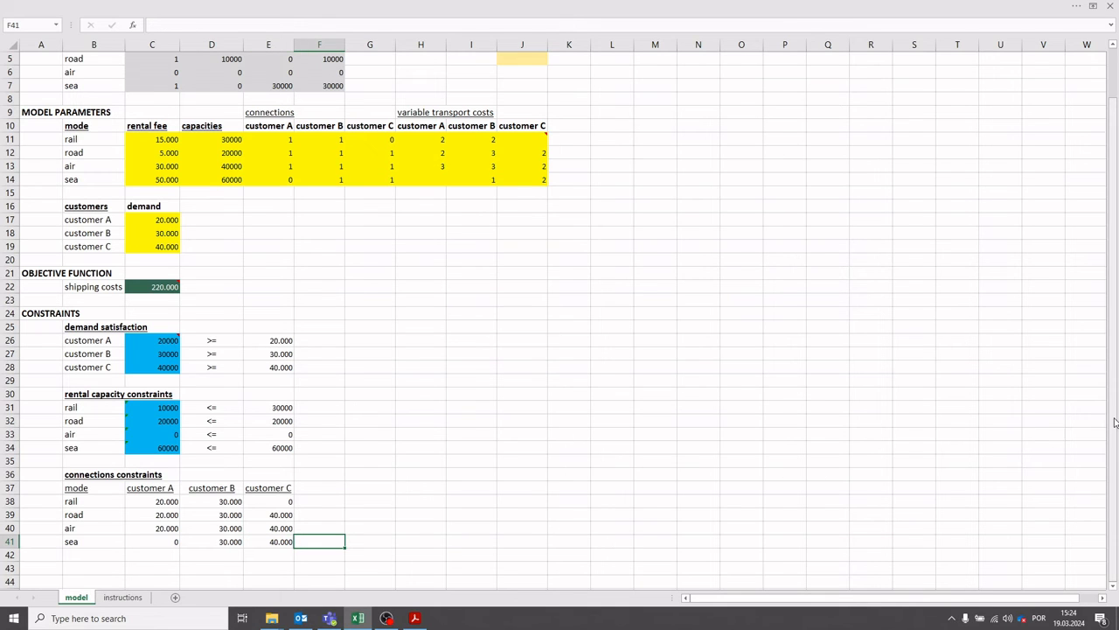
Compare the sea capacity in D14 with the sea shipment volumes for customers B and C in E7:F7
left_click_drag(1115, 421, 1115, 411)
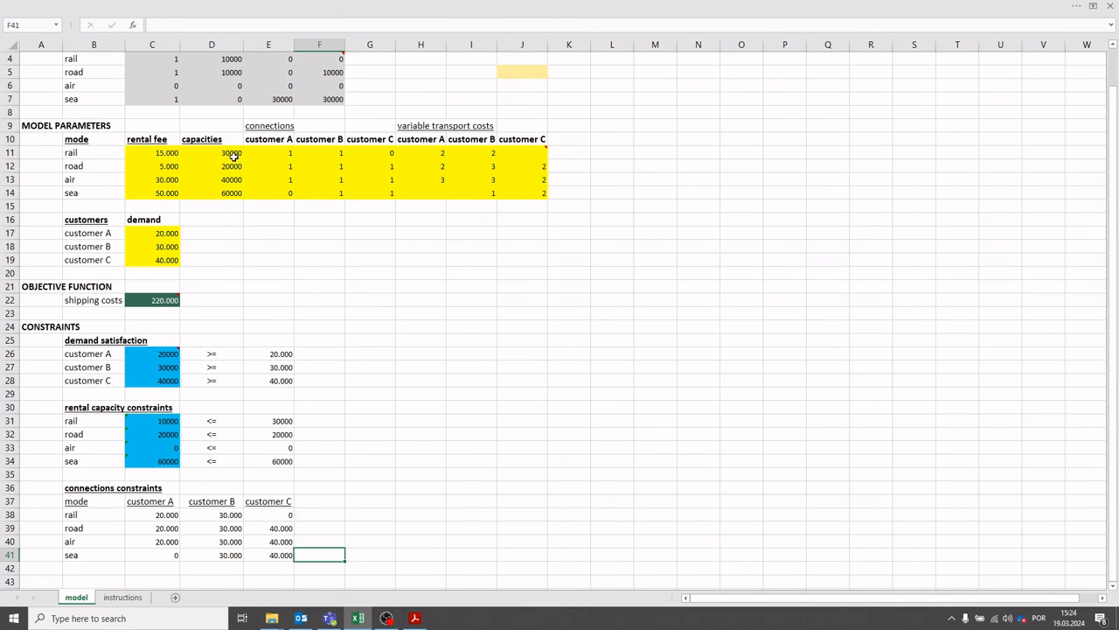
left_click(196, 191)
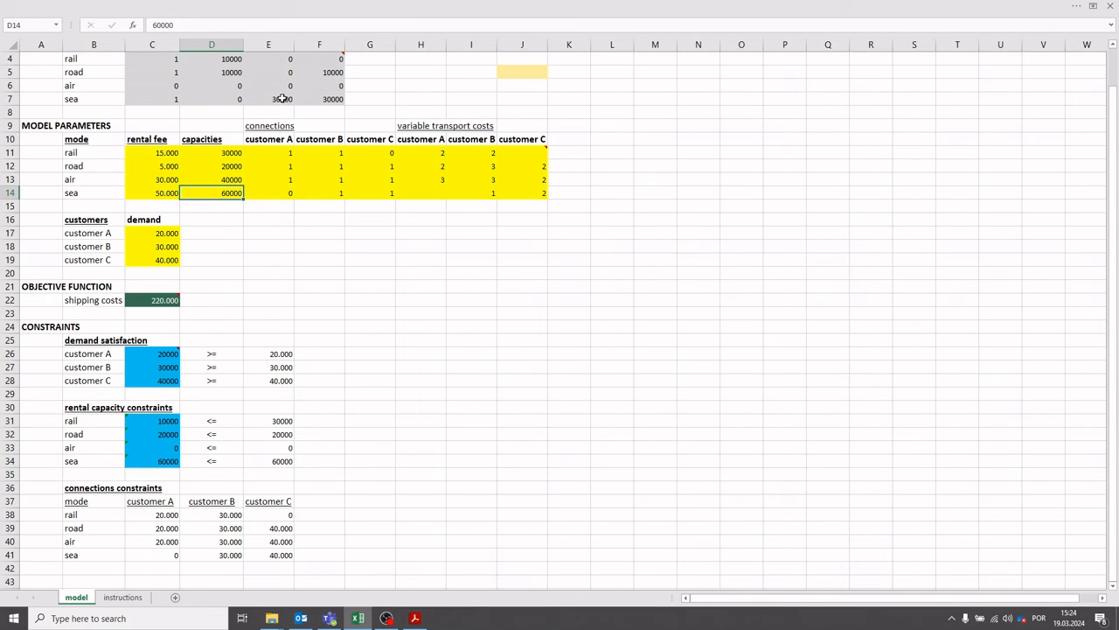
left_click_drag(281, 99, 344, 99)
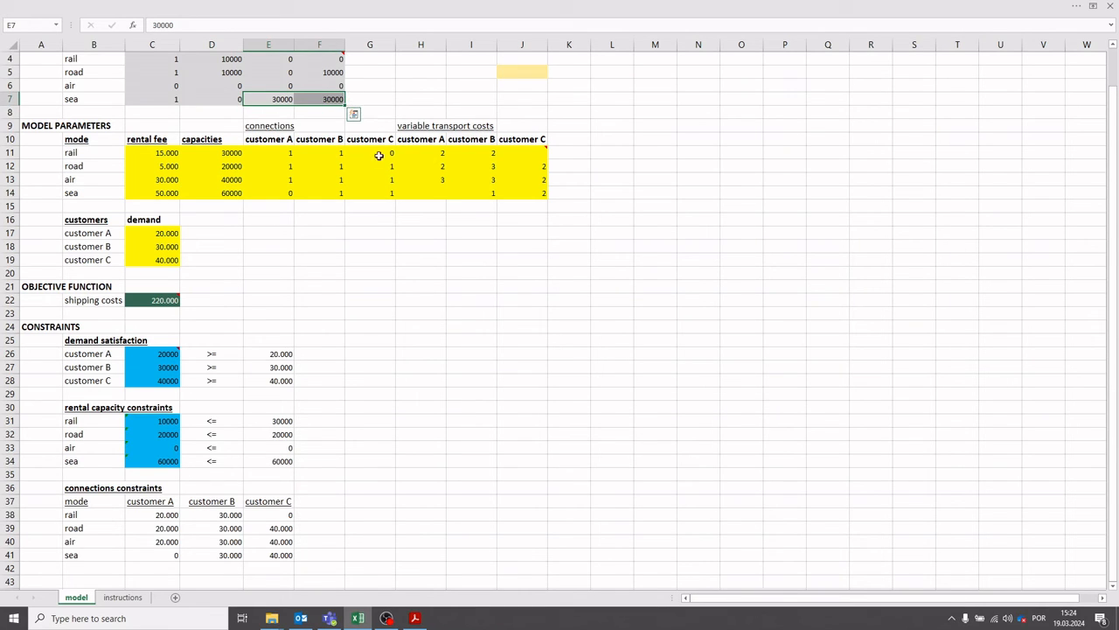
left_click(287, 100)
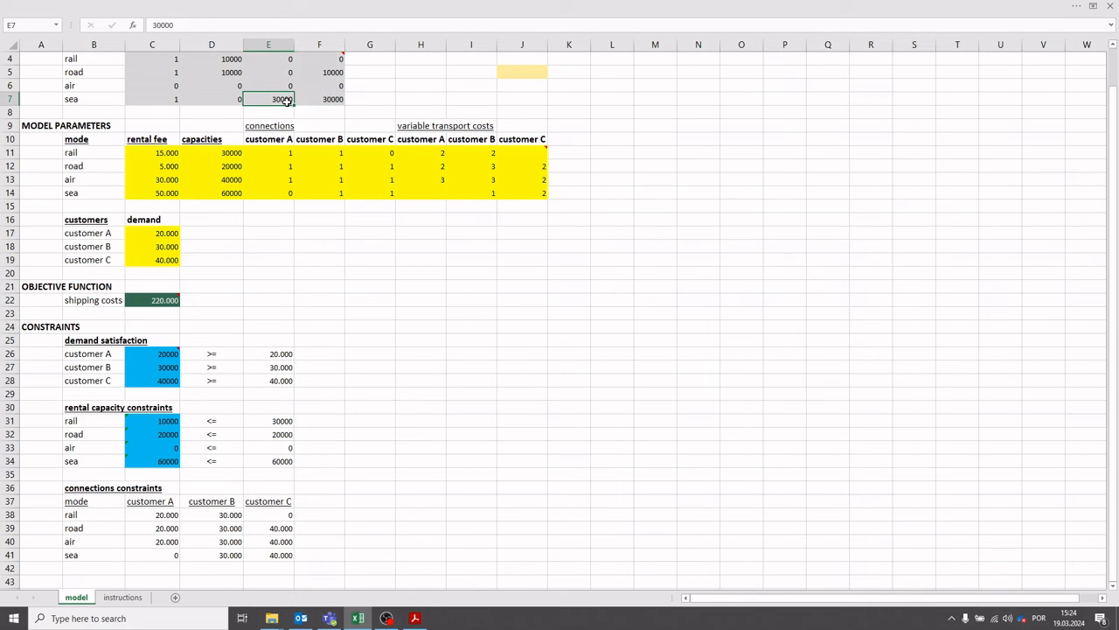
left_click_drag(1114, 304, 1113, 261)
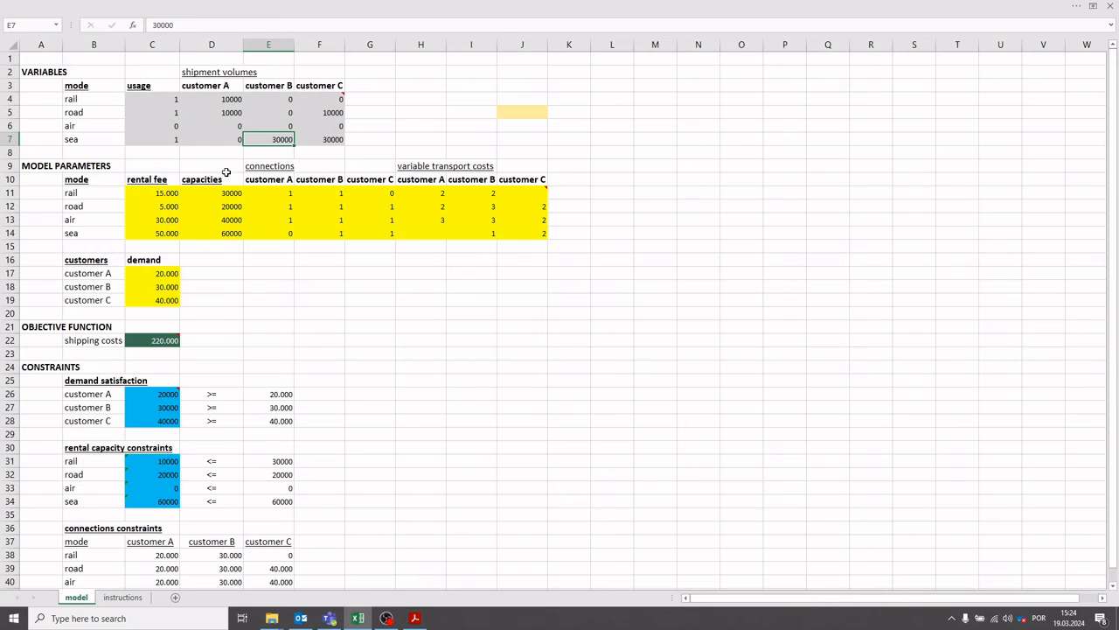
left_click(339, 139)
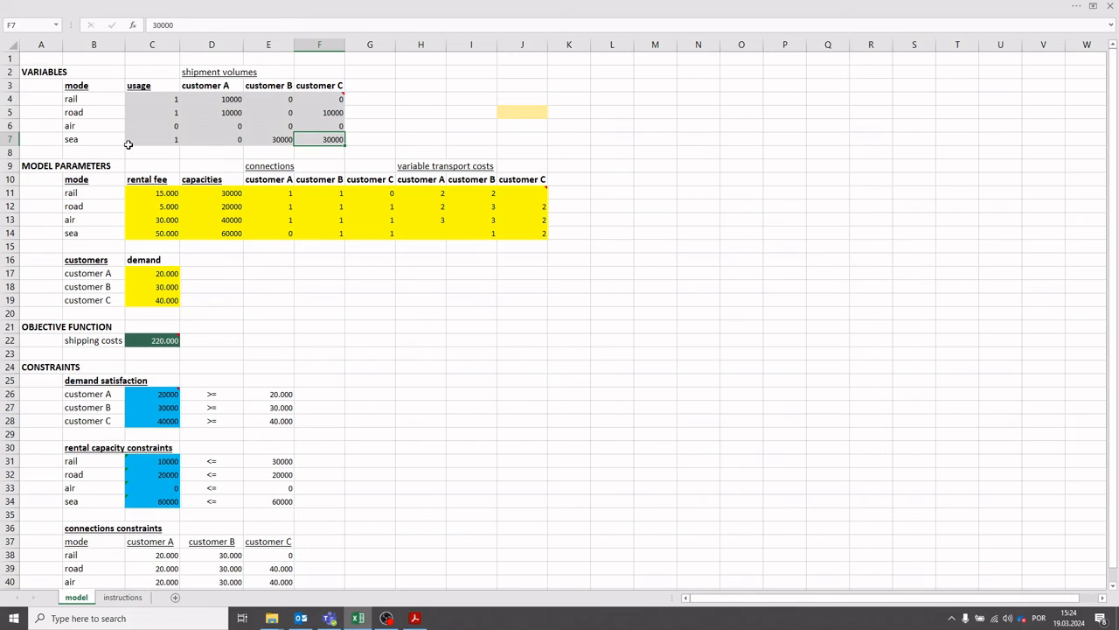
Review the road shipment to customer C in F5 and the rail and road shipments to customer A in D4 and D5
left_click(323, 111)
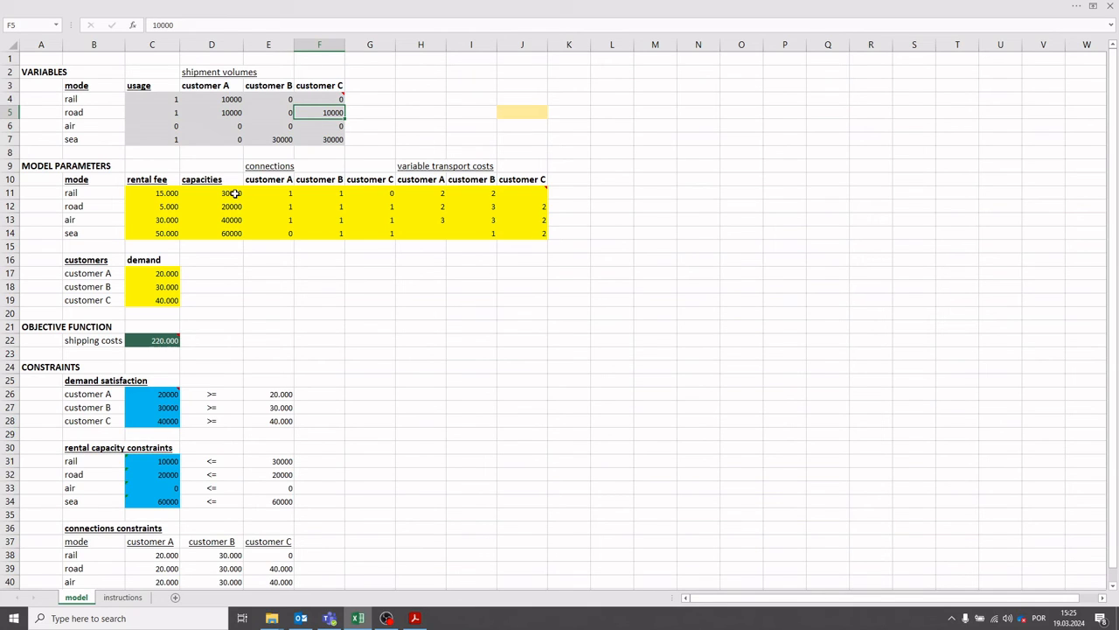
left_click(227, 99)
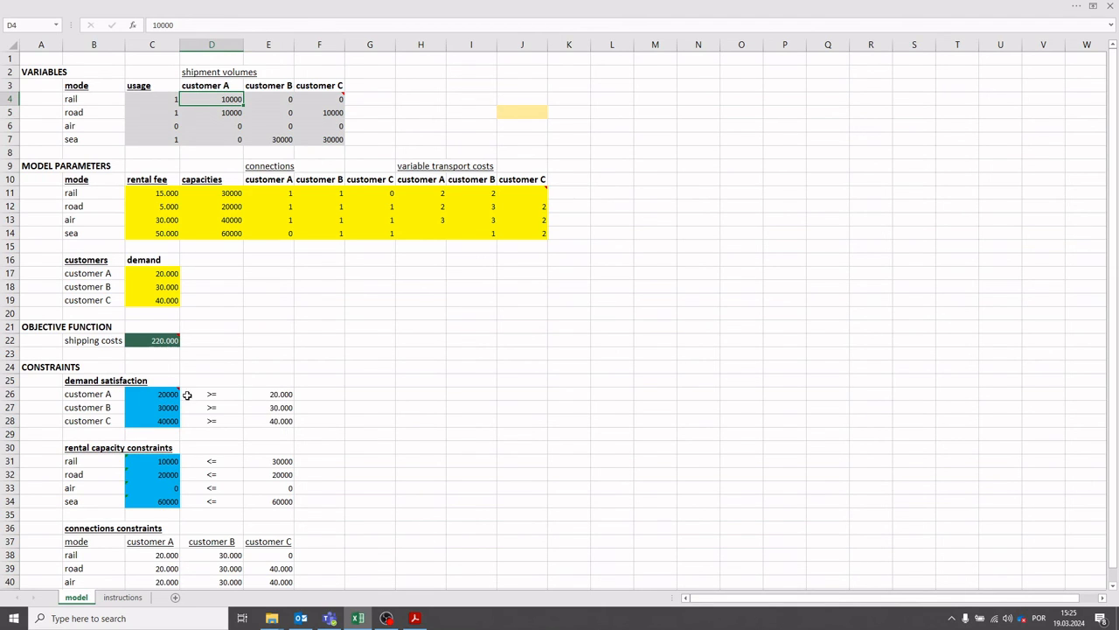
left_click(217, 112)
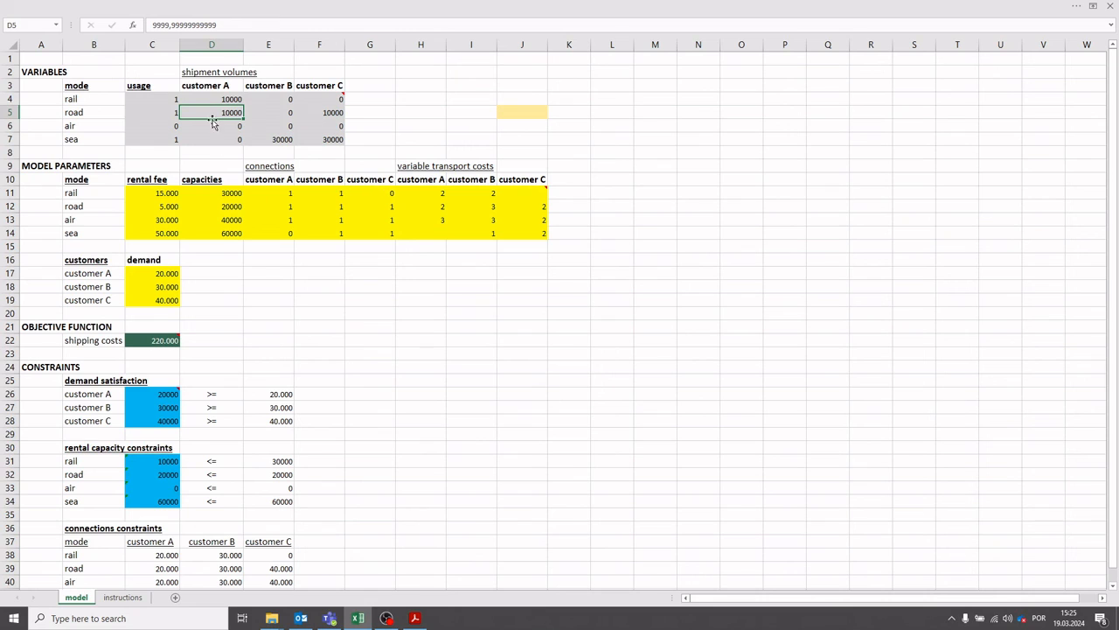
left_click_drag(1112, 99, 1114, 135)
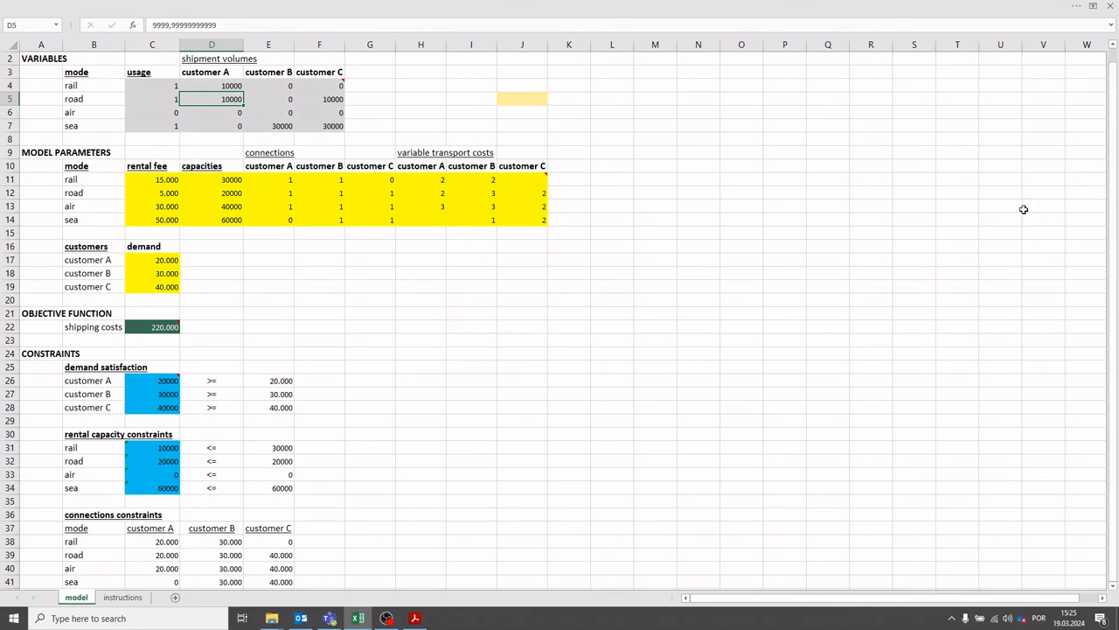